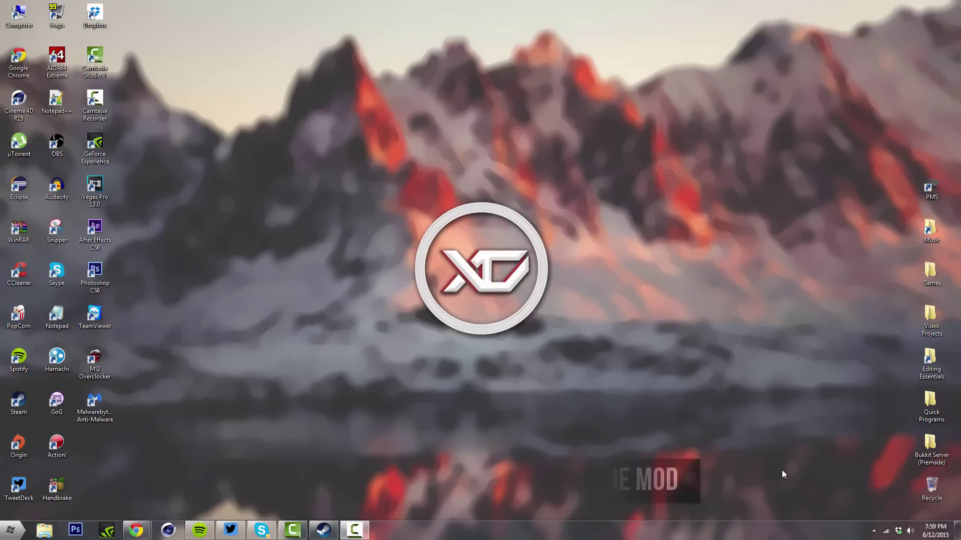
- Open Windows Explorer and go to the %appdata% roaming folder
left_click(95, 273)
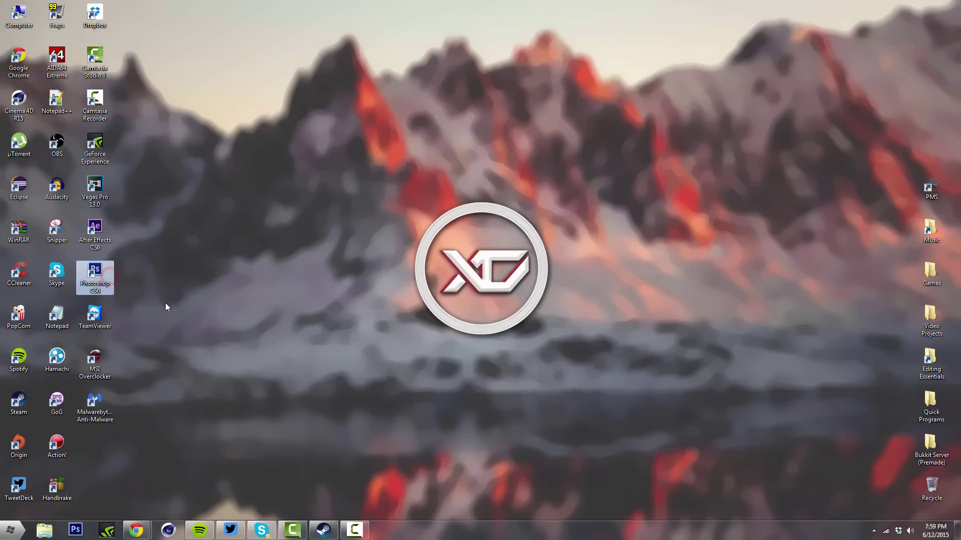
left_click(162, 289)
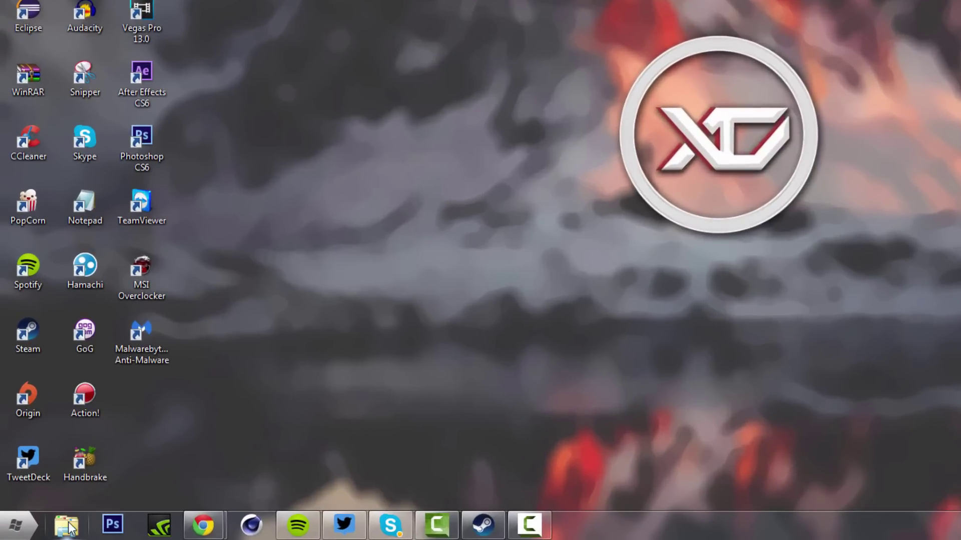
left_click(68, 527)
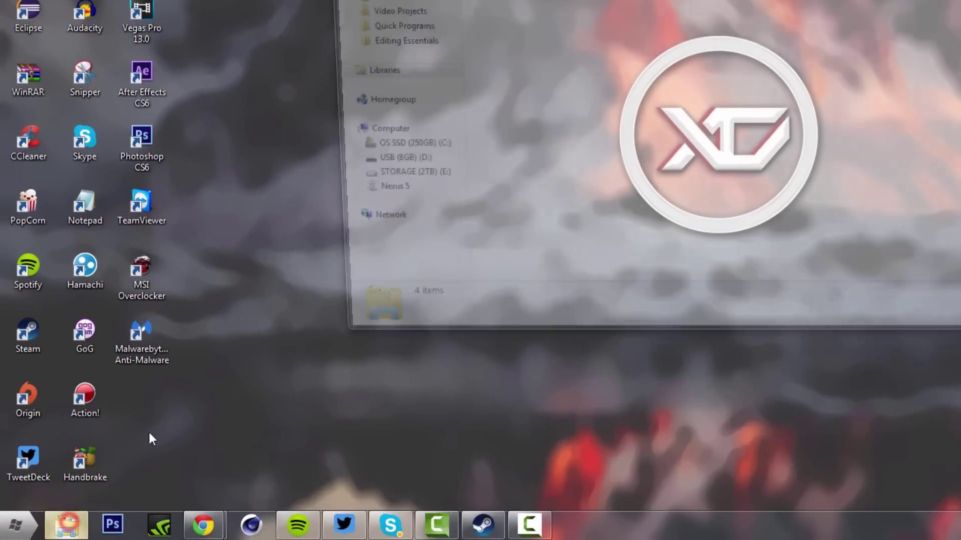
left_click_drag(388, 0, 364, 1)
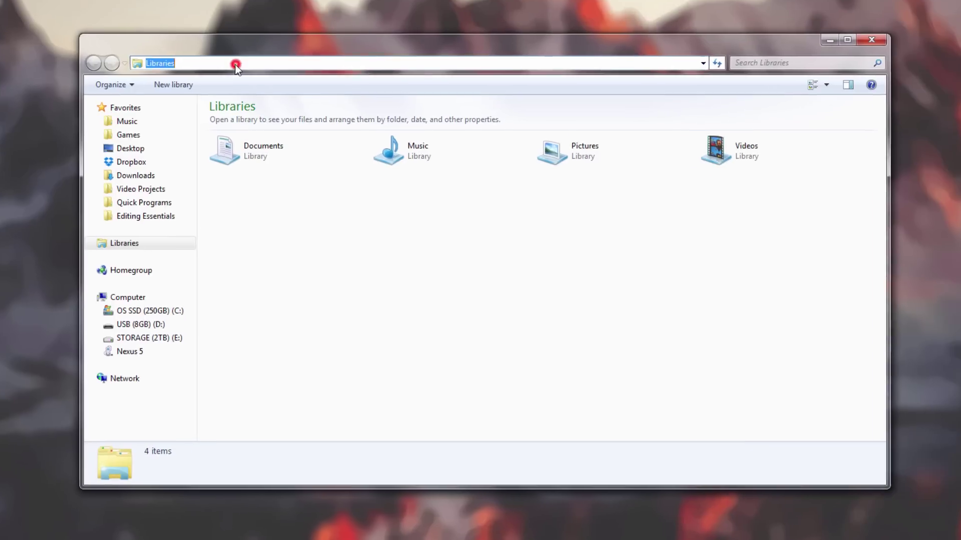
left_click(198, 68)
left_click(172, 68)
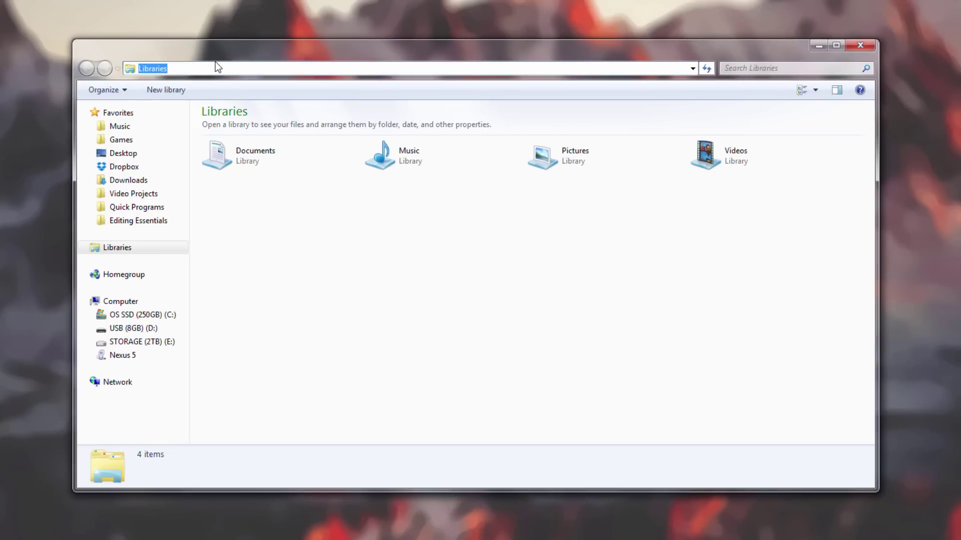
type("%appdat")
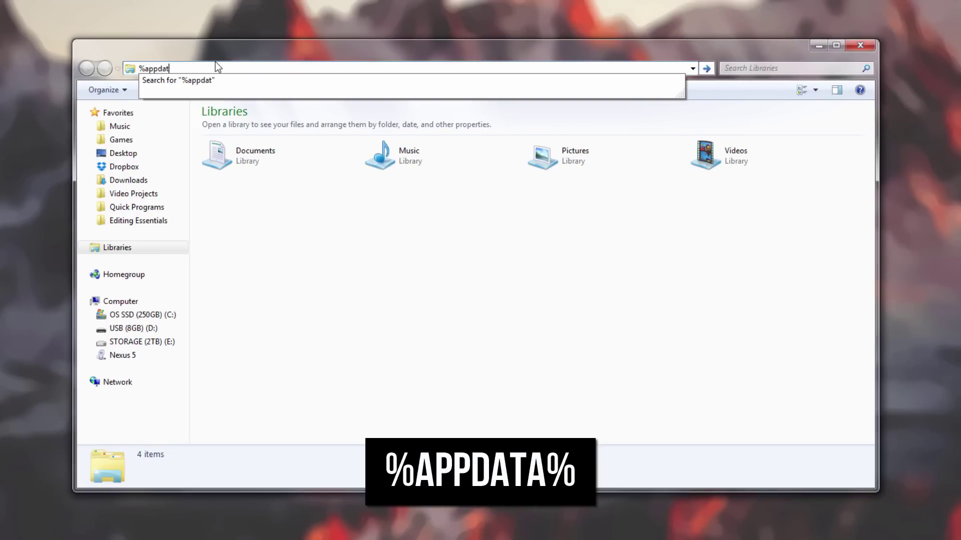
type("a%")
key("Return")
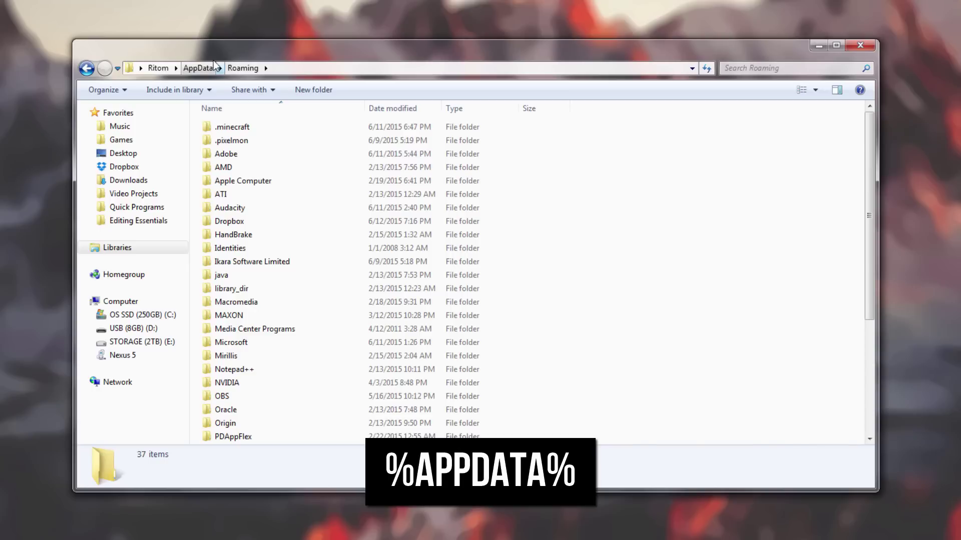
- Open the .minecraft folder and select its mods folder
left_click_drag(227, 50, 227, 36)
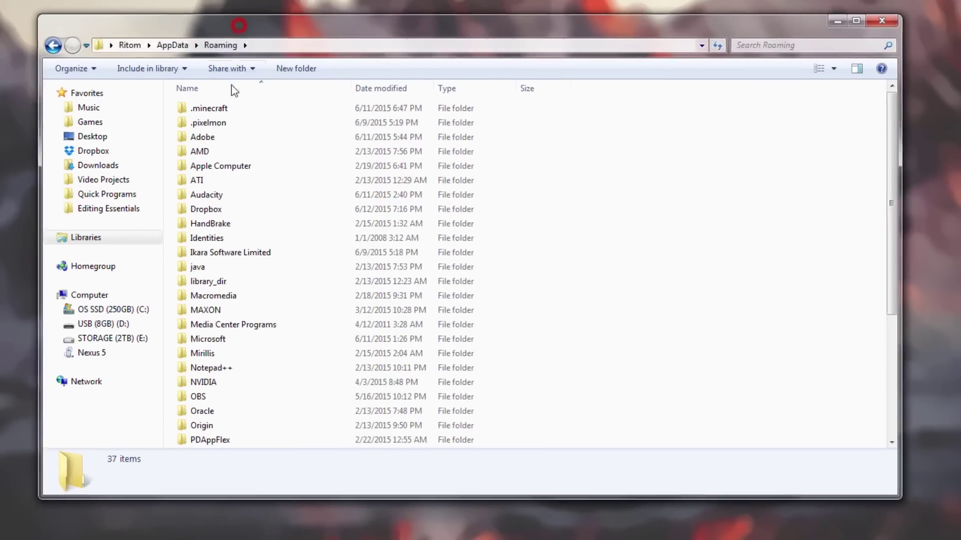
left_click(245, 113)
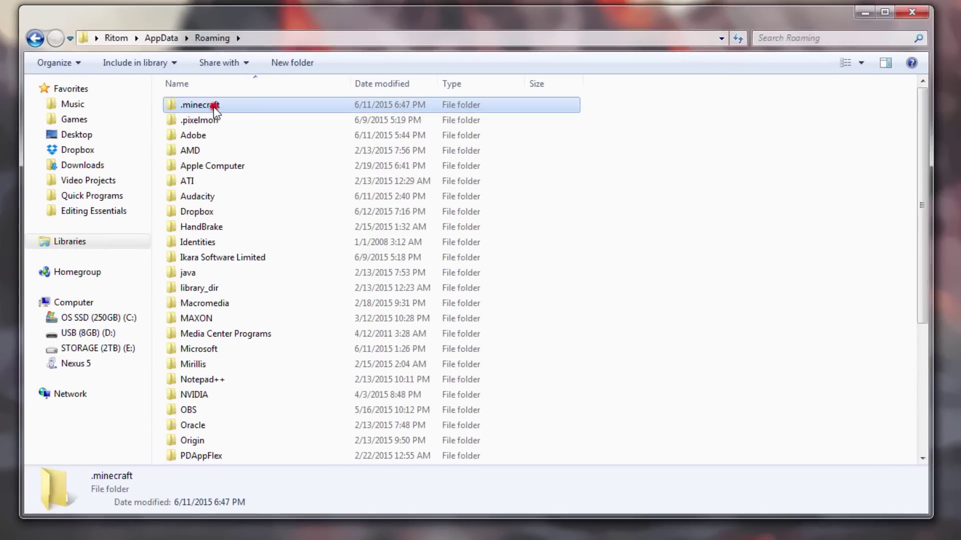
double_click(214, 106)
scroll(259, 190, "down", 1)
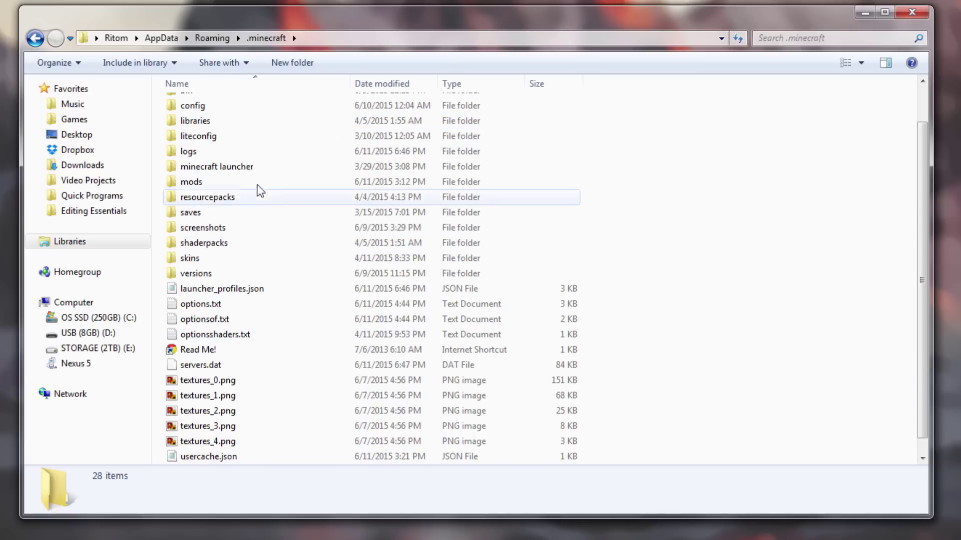
scroll(289, 217, "up", 1)
left_click(196, 228)
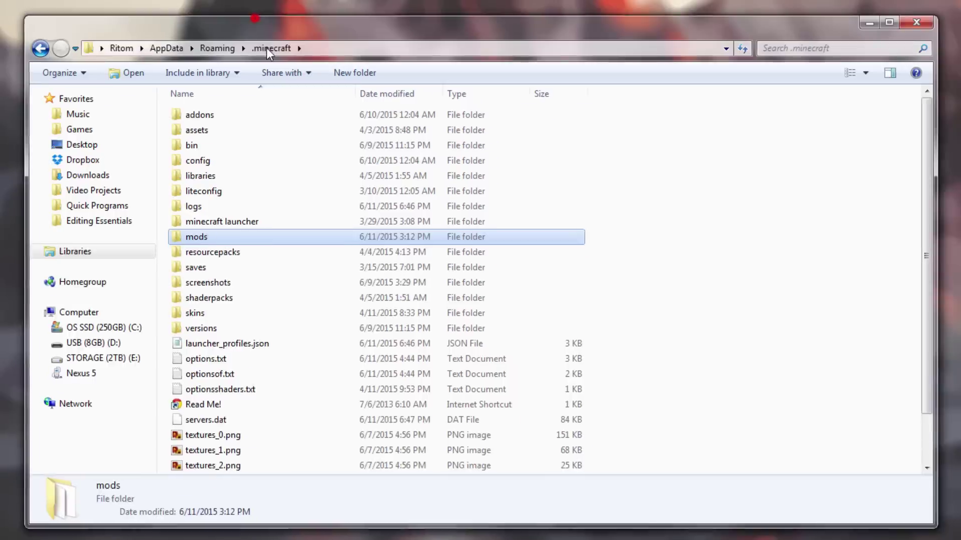
left_click(263, 15)
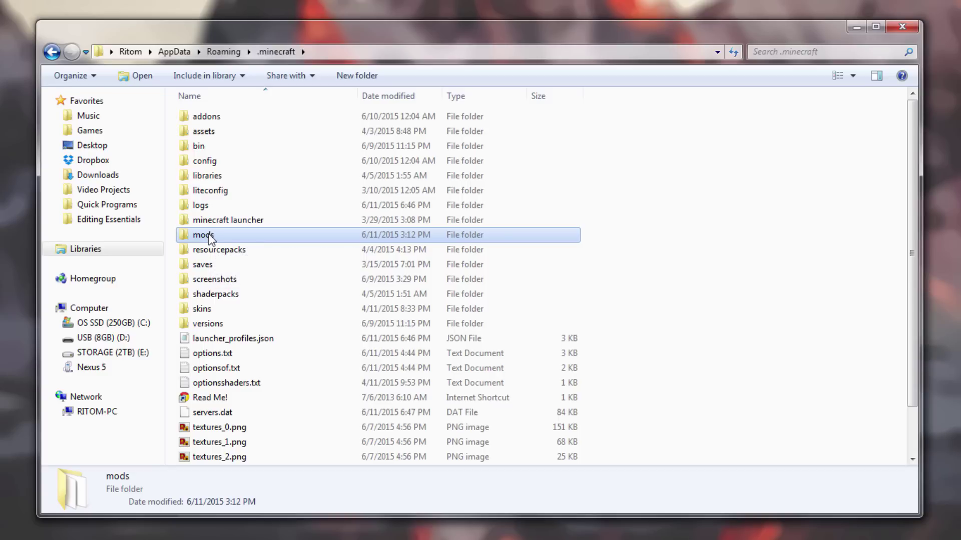
- Open the mods folder and select LuckyBlock_1-8-3_v6-0-0.zip
double_click(208, 237)
left_click_drag(257, 32, 255, 48)
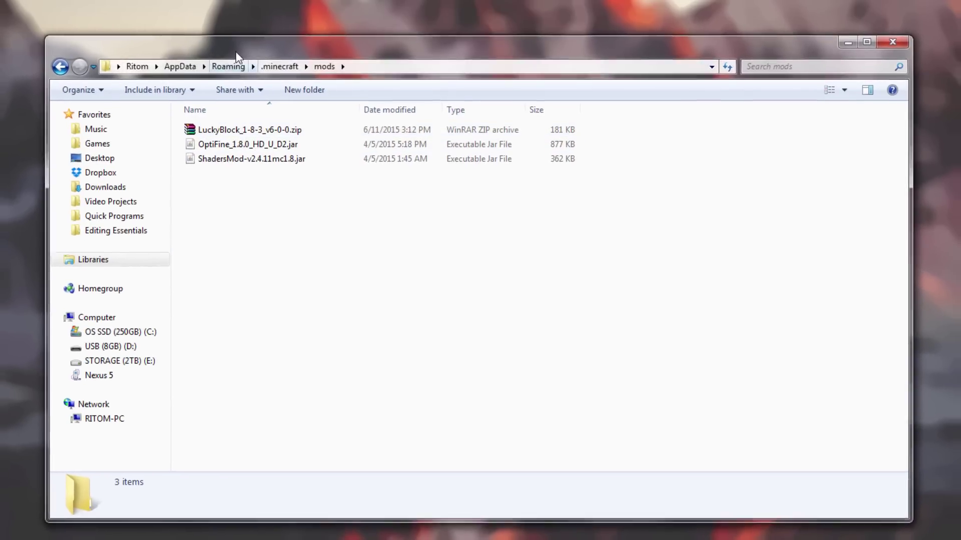
left_click(240, 54)
left_click(295, 123)
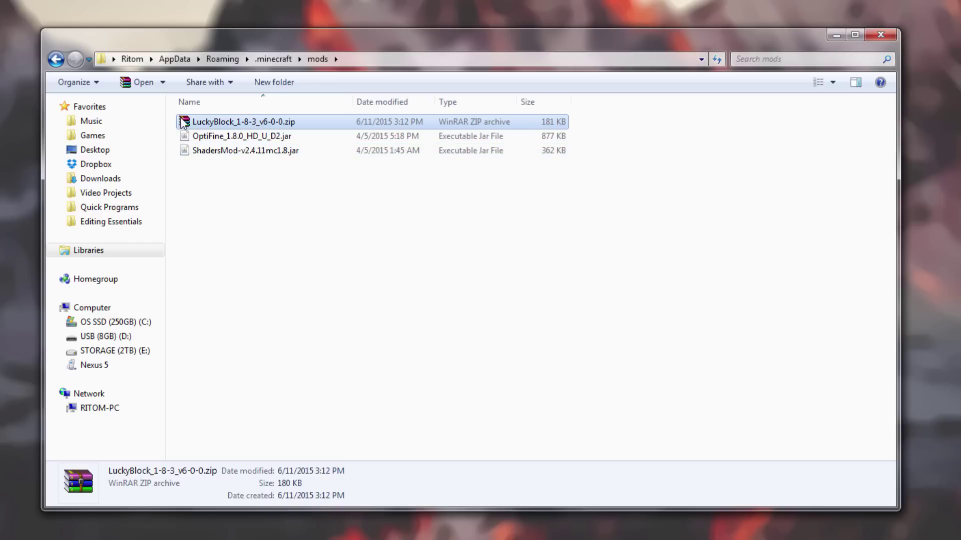
- Open the LuckyBlock zip's contents with Windows Explorer
left_click_drag(198, 117, 263, 188)
mouse_move(200, 124)
left_mouse_down()
mouse_move(252, 150)
mouse_move(199, 124)
left_mouse_up()
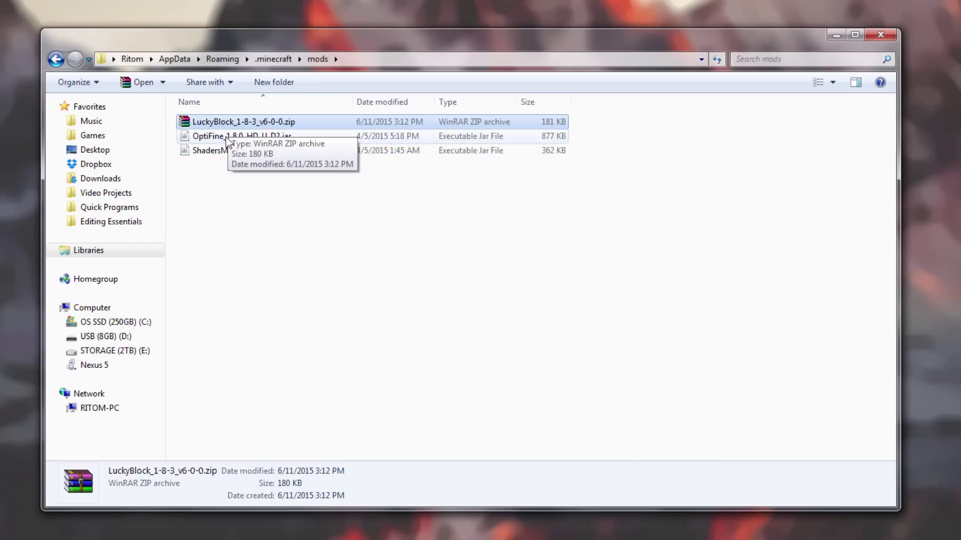
right_click(222, 121)
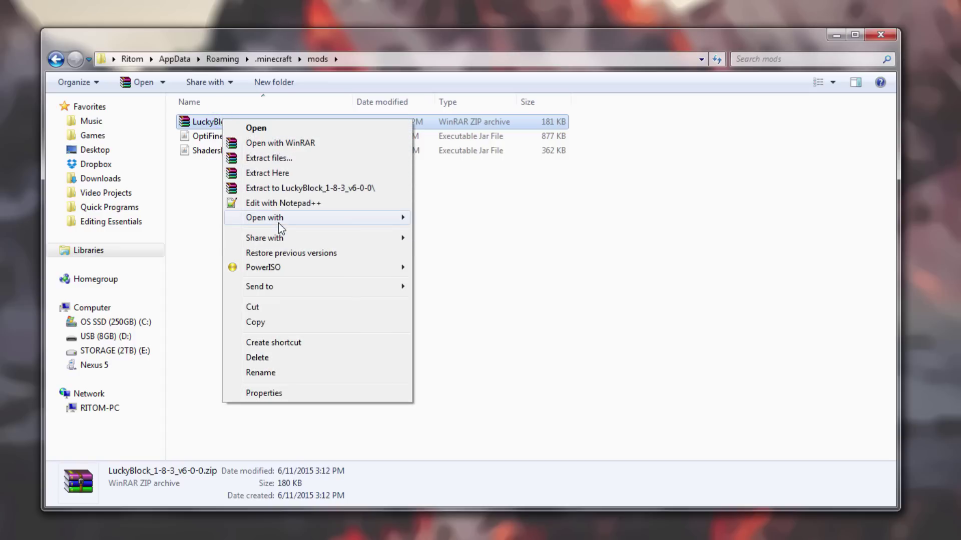
mouse_move(278, 220)
left_click(433, 220)
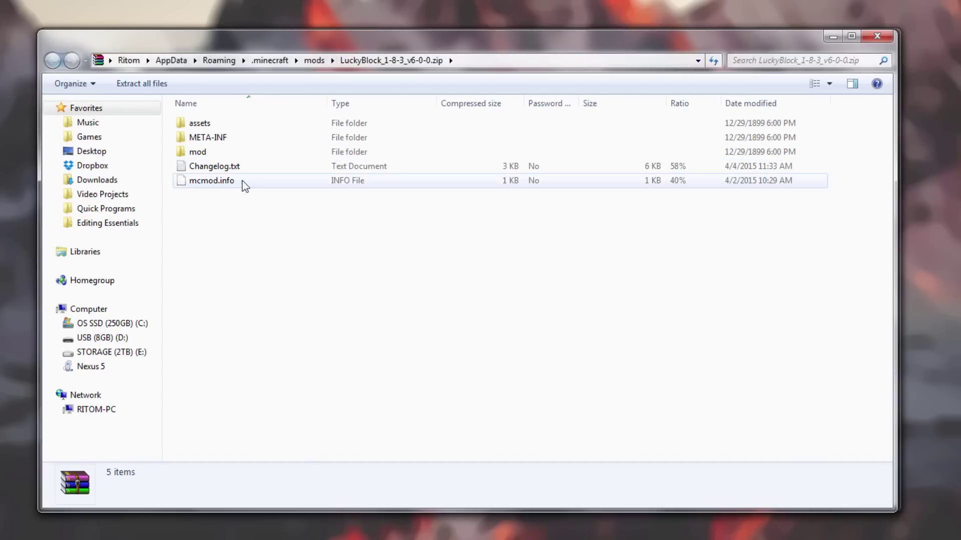
- Browse into the zip's assets/lucky/textures/blocks folder and select lucky_block.png
double_click(203, 123)
double_click(221, 125)
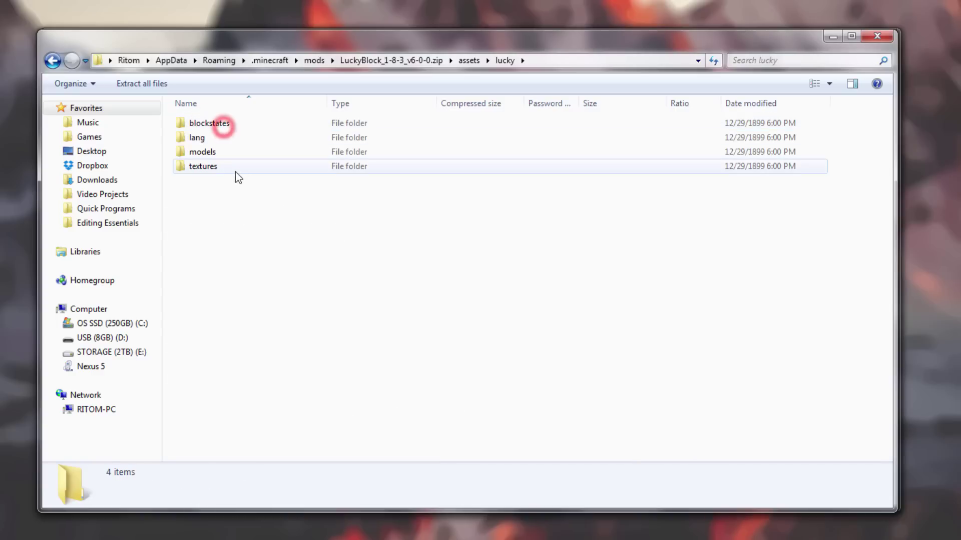
double_click(226, 170)
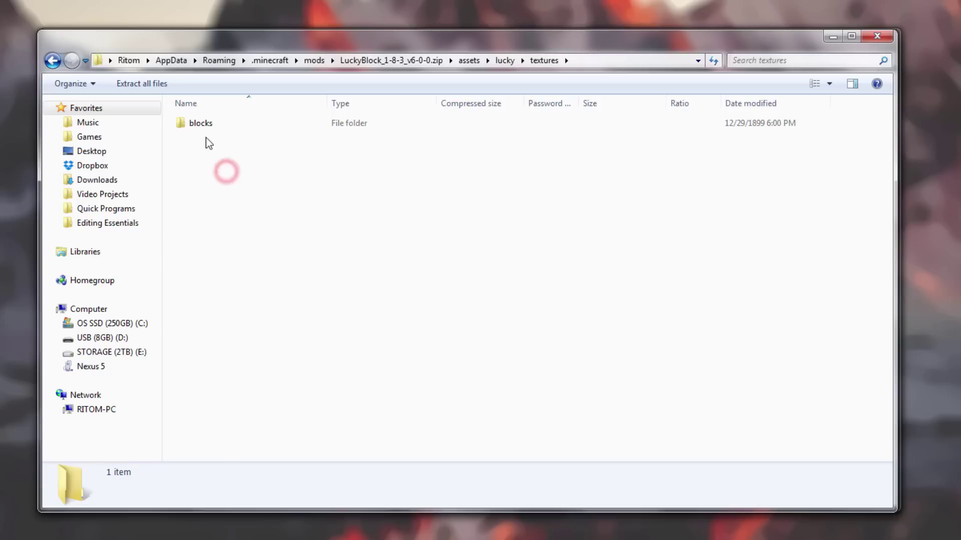
double_click(193, 124)
left_click_drag(246, 151, 145, 110)
left_click(255, 154)
left_click(221, 124)
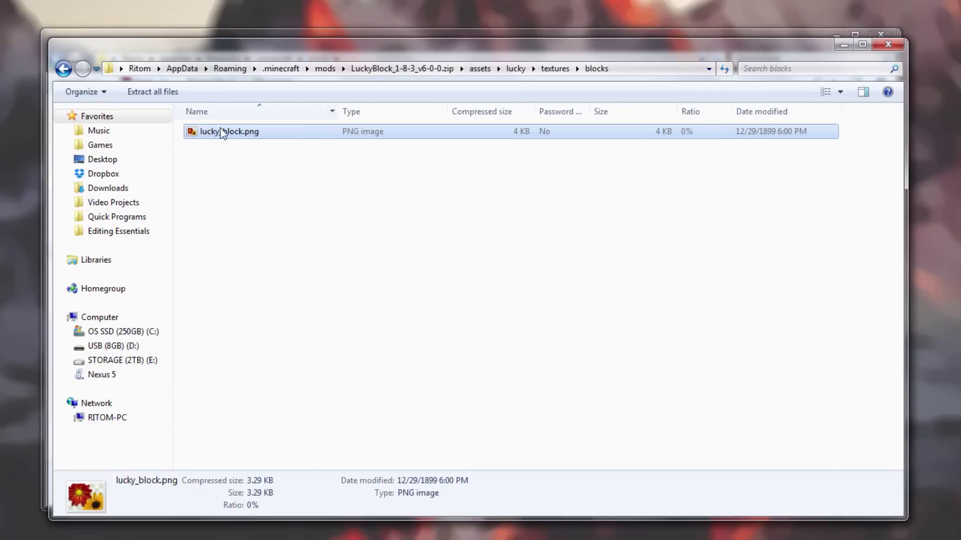
- Copy lucky_block.png to the desktop and close the Explorer windows
left_click_drag(220, 133, 104, 11)
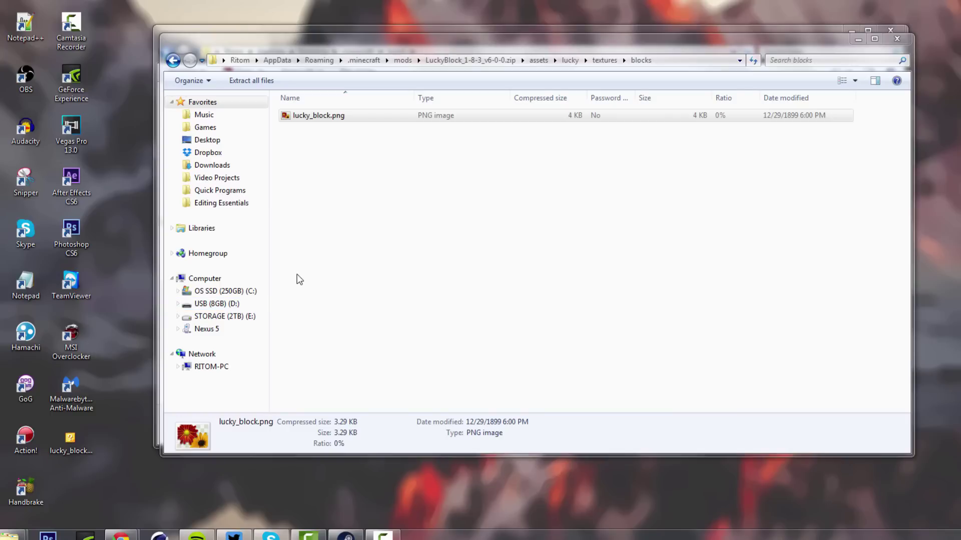
left_click(70, 439)
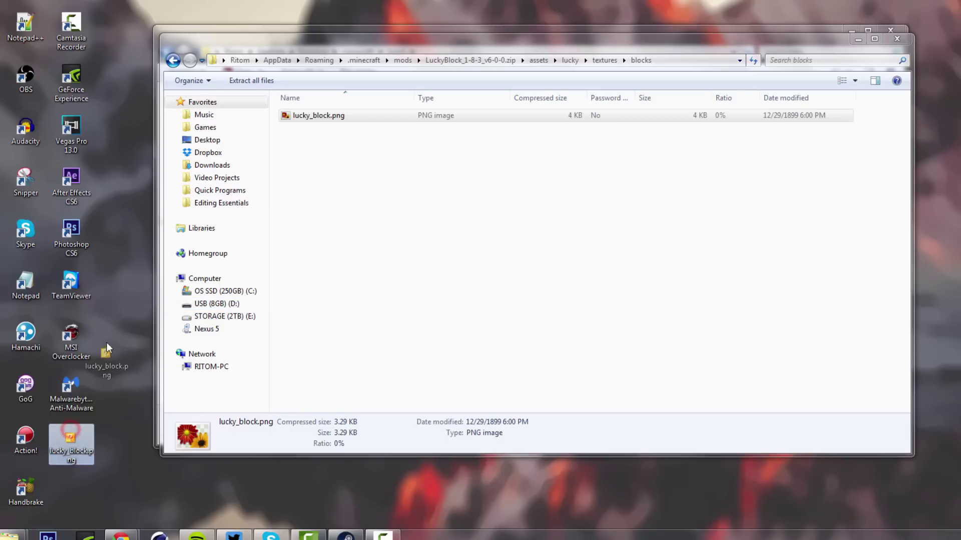
key("Delete")
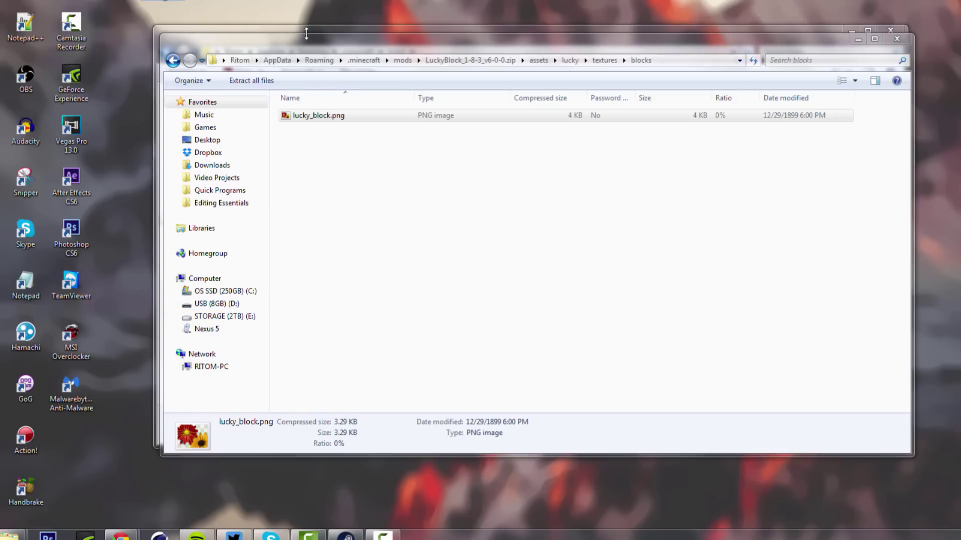
left_click_drag(317, 47, 308, 46)
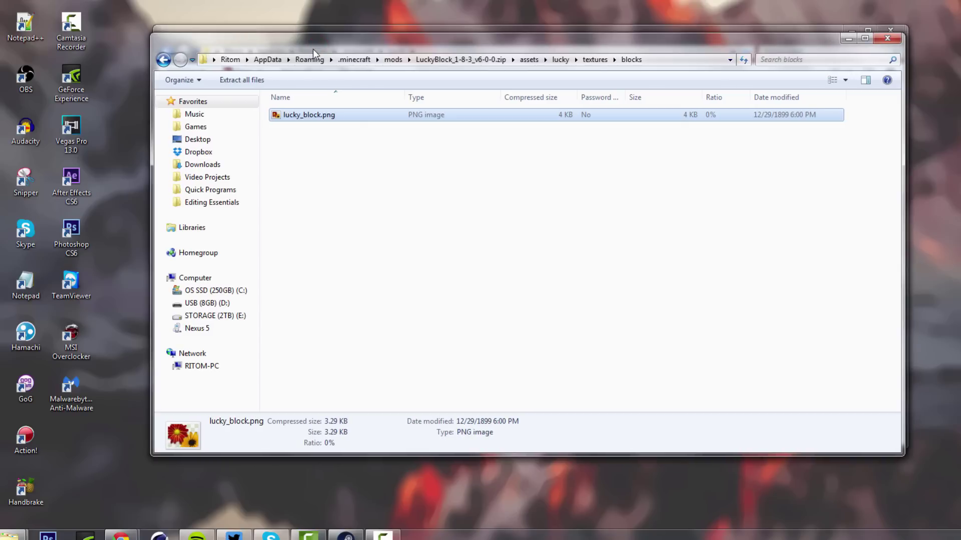
left_click_drag(813, 43, 812, 4)
left_click(881, 3)
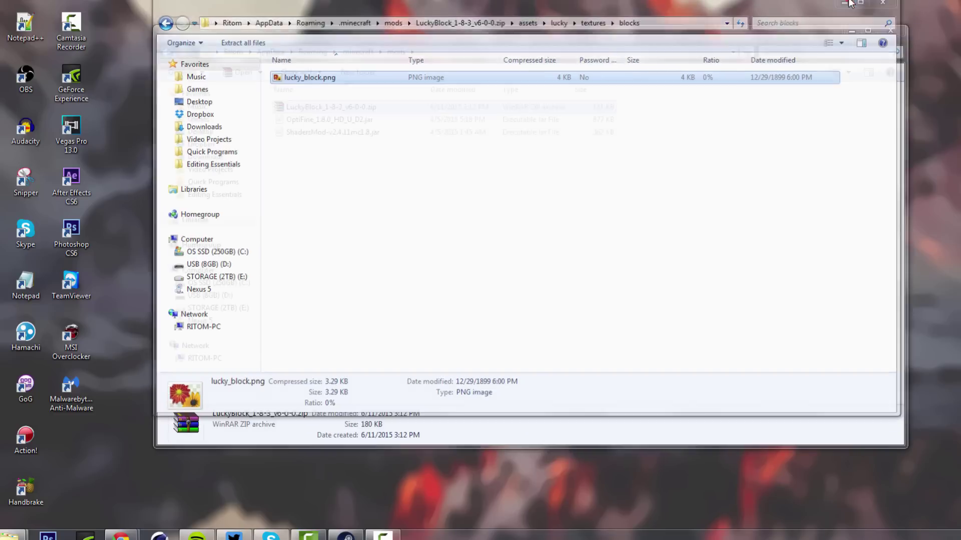
left_click(897, 33)
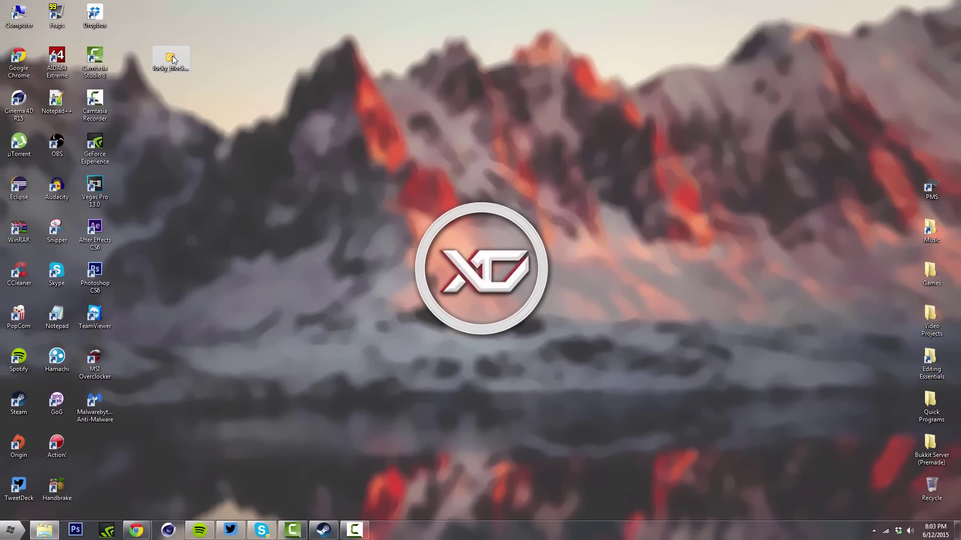
- Launch Photoshop CS6 and open lucky_block.png from the desktop
left_click_drag(162, 49, 258, 227)
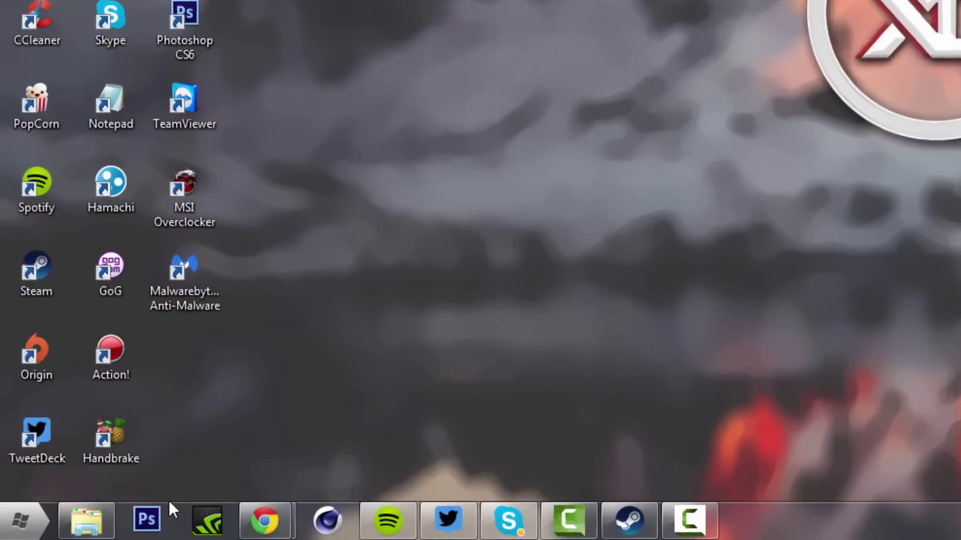
left_click(76, 529)
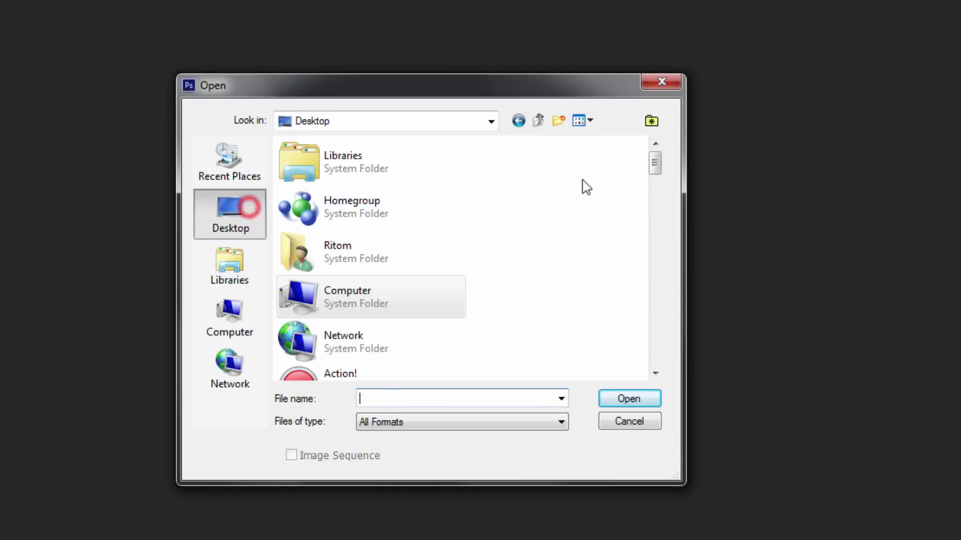
left_click_drag(656, 166, 650, 307)
left_click(362, 287)
left_click(362, 376)
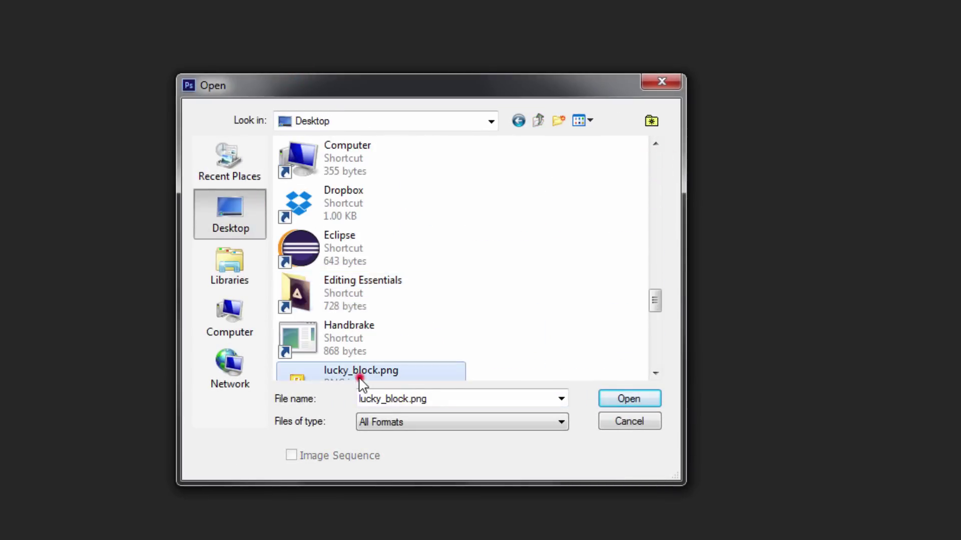
double_click(361, 377)
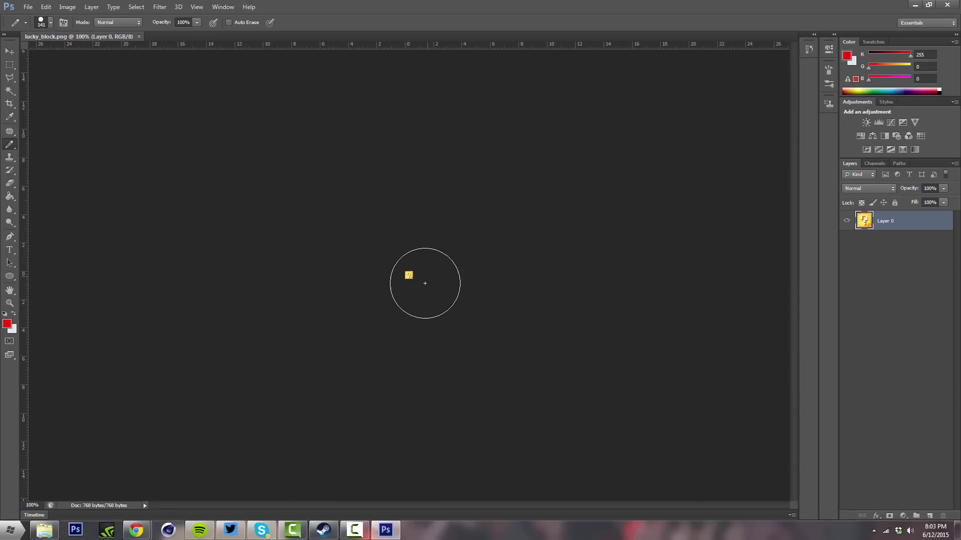
- Select the Move tool and fit the texture to the screen with Ctrl+0
left_click(10, 50)
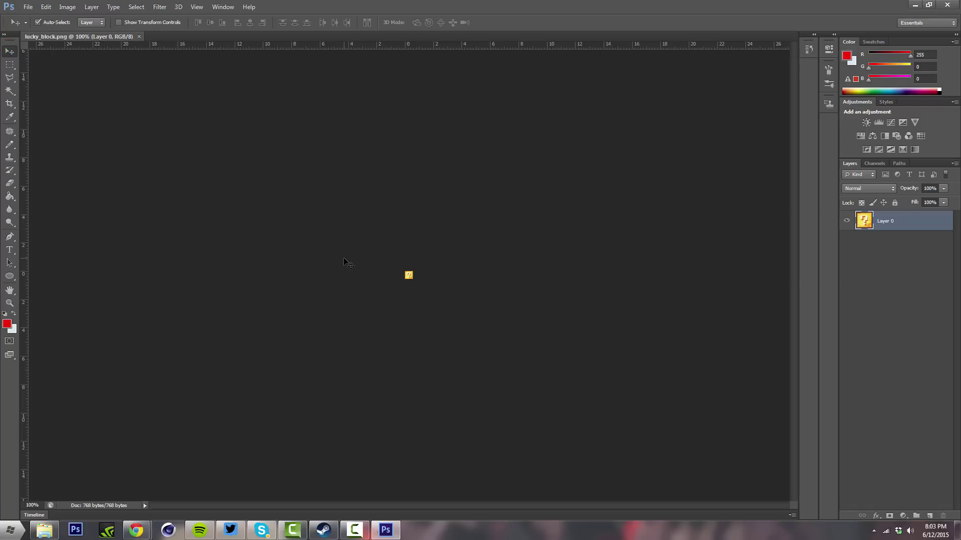
key("ctrl+0")
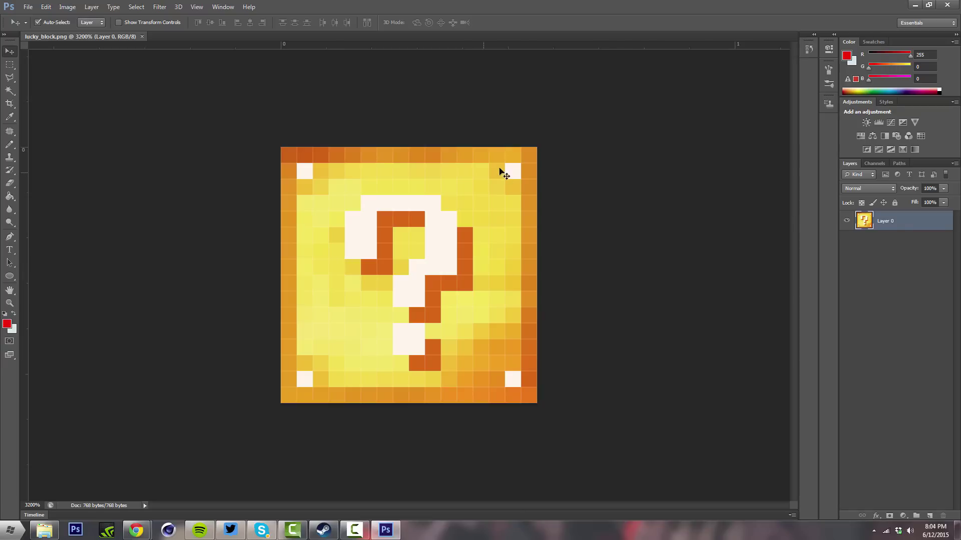
- Open Layer 0's Layer Style and enable Inner Glow
double_click(887, 229)
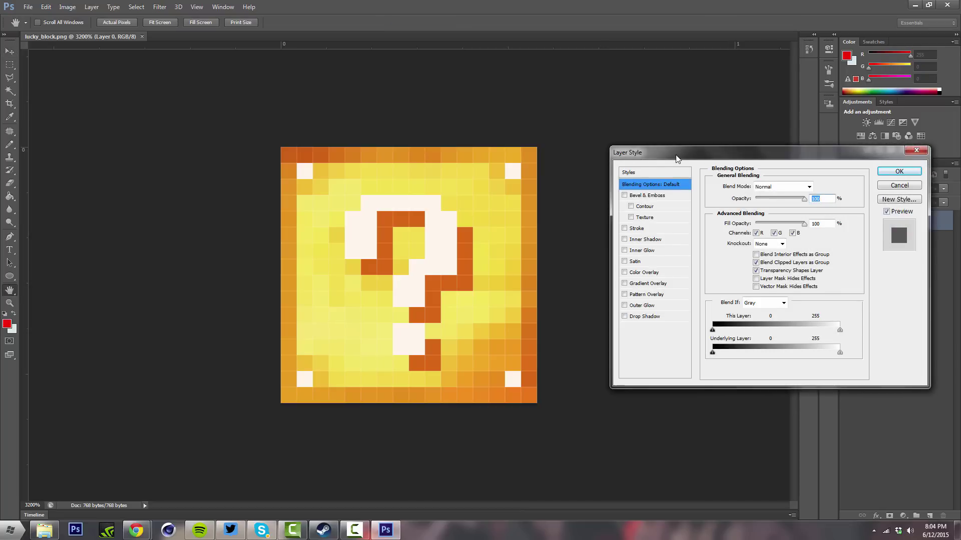
left_click_drag(676, 155, 581, 155)
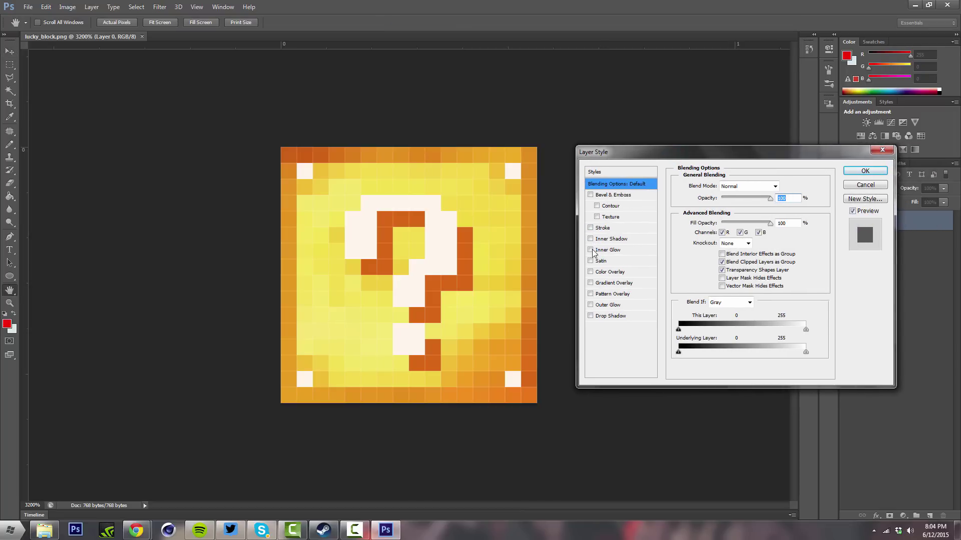
left_click_drag(711, 162, 649, 161)
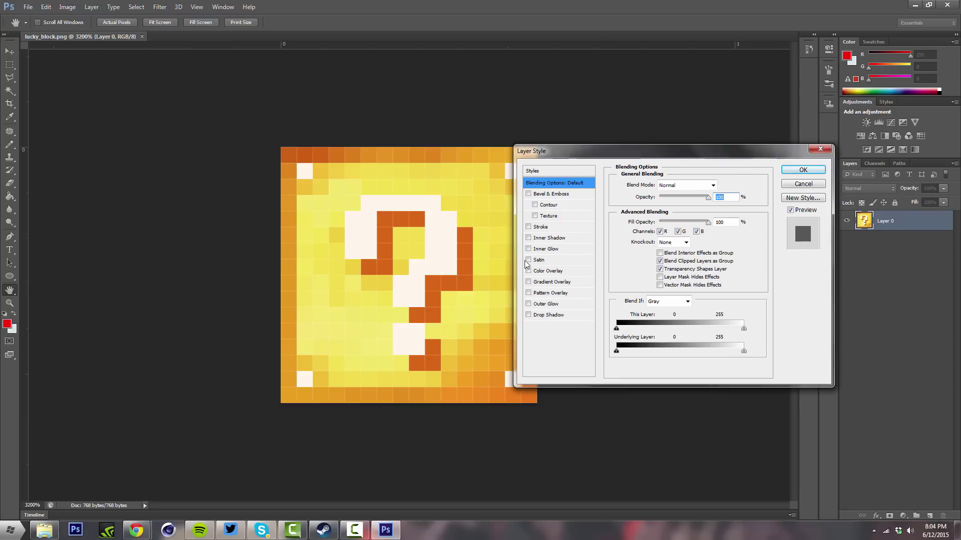
left_click(529, 238)
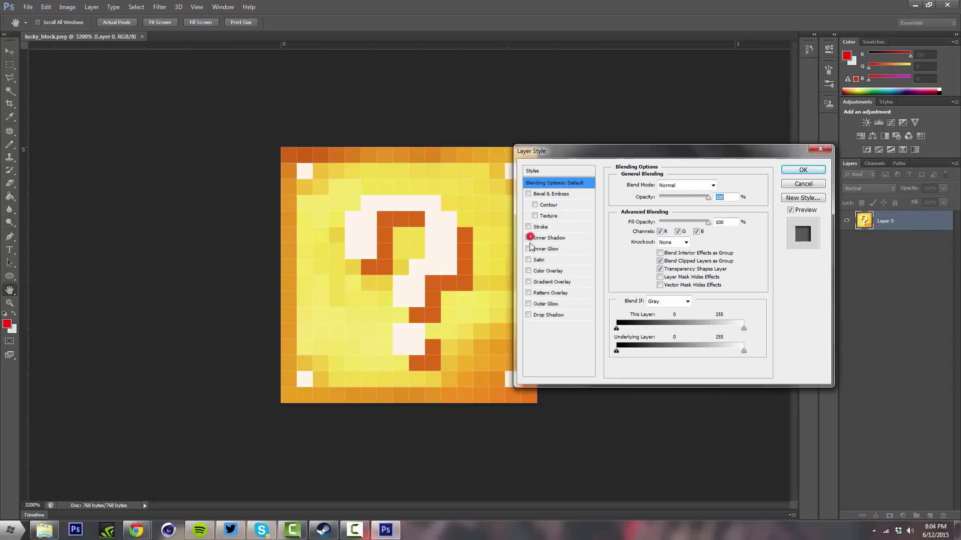
left_click(529, 238)
left_click(529, 249)
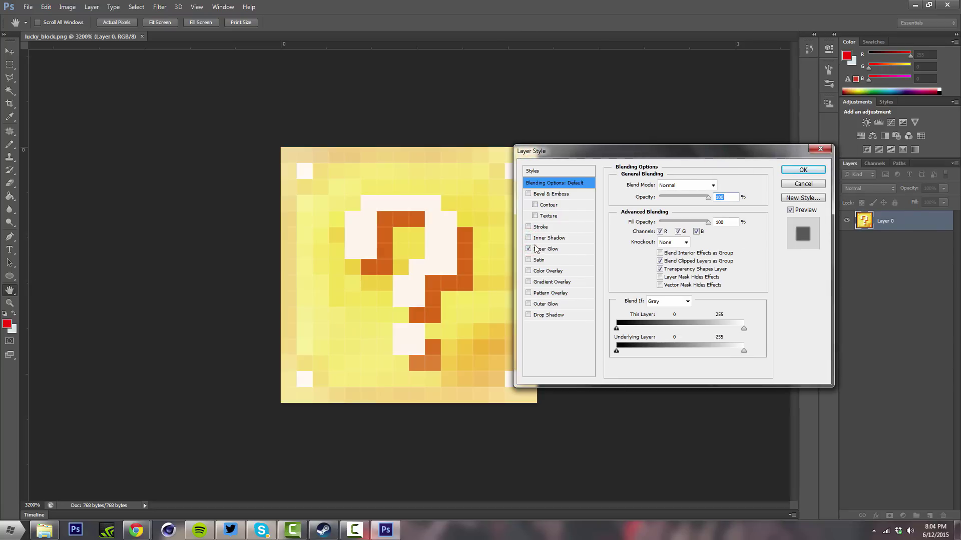
left_click(548, 249)
- Open the glow colour picker and sweep to a new hue
left_click(641, 220)
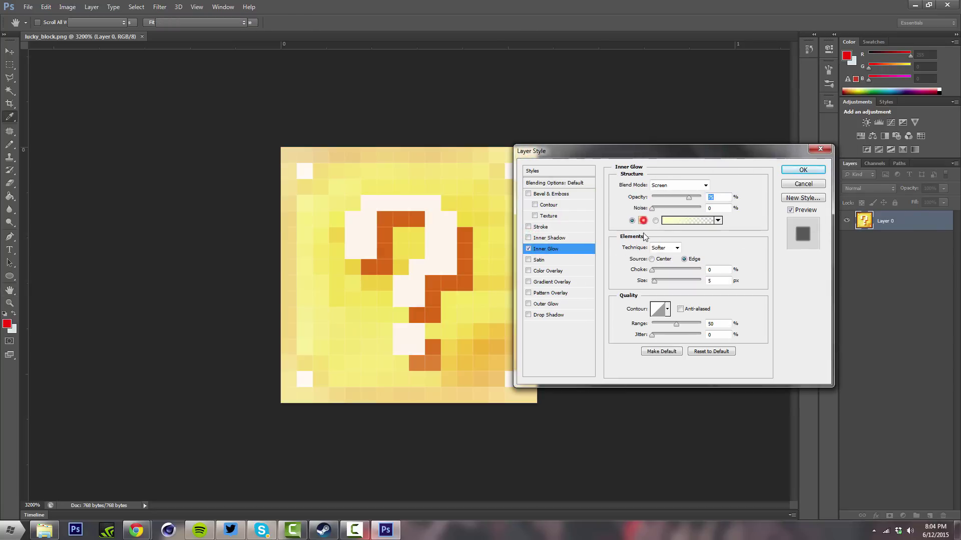
left_click(657, 168)
left_click(690, 162)
mouse_move(692, 163)
left_mouse_down()
mouse_move(690, 125)
mouse_move(691, 155)
left_mouse_up()
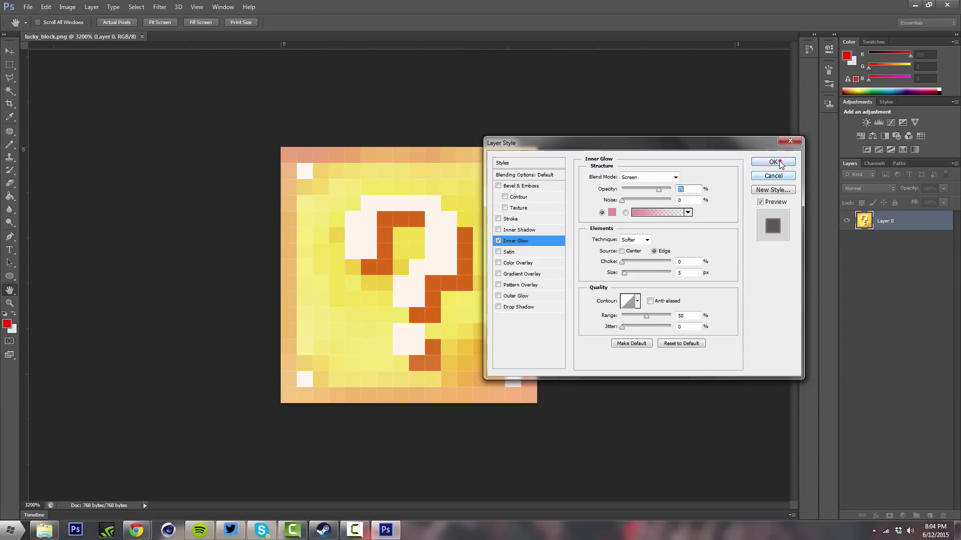
- Confirm the inner glow and switch to the Pencil tool at 1 px size
left_click(774, 162)
key("v")
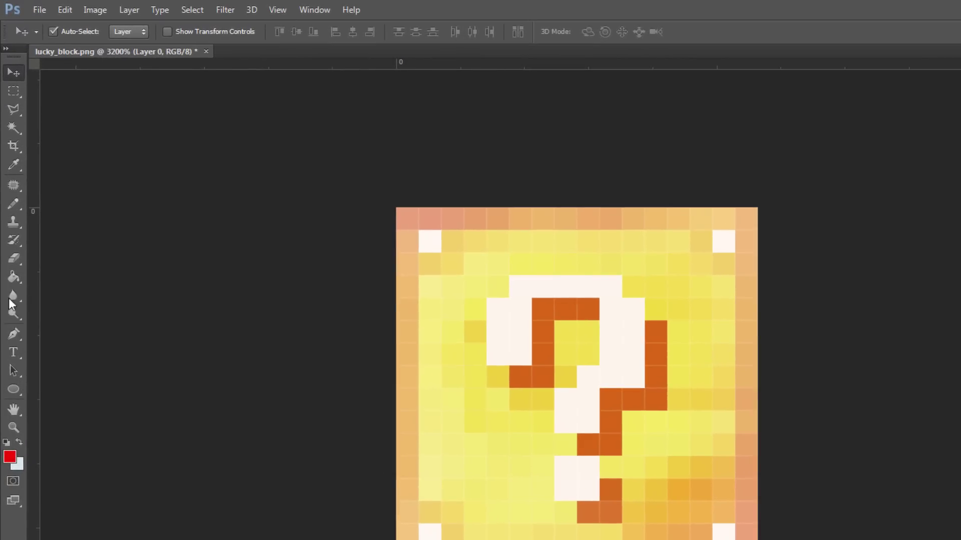
left_click(20, 203)
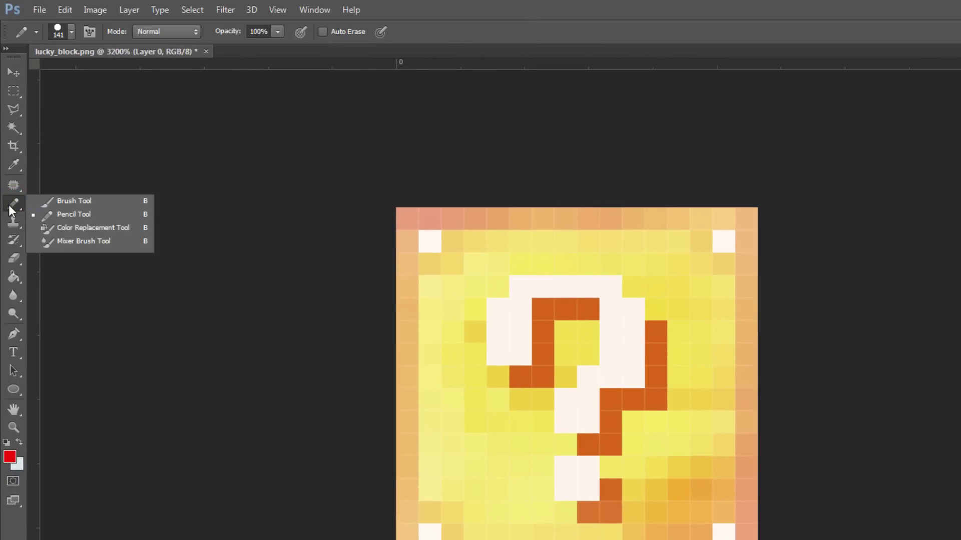
left_click(59, 218)
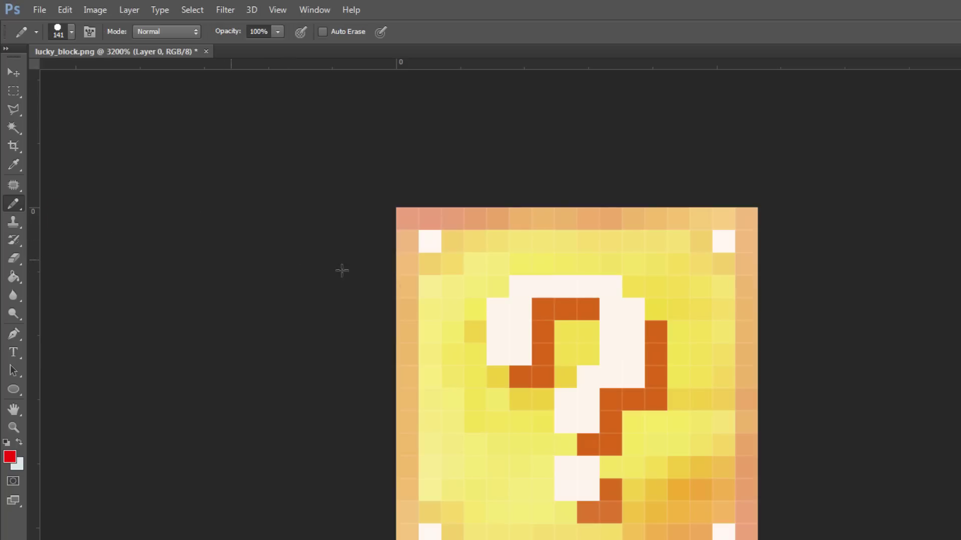
right_click(465, 256)
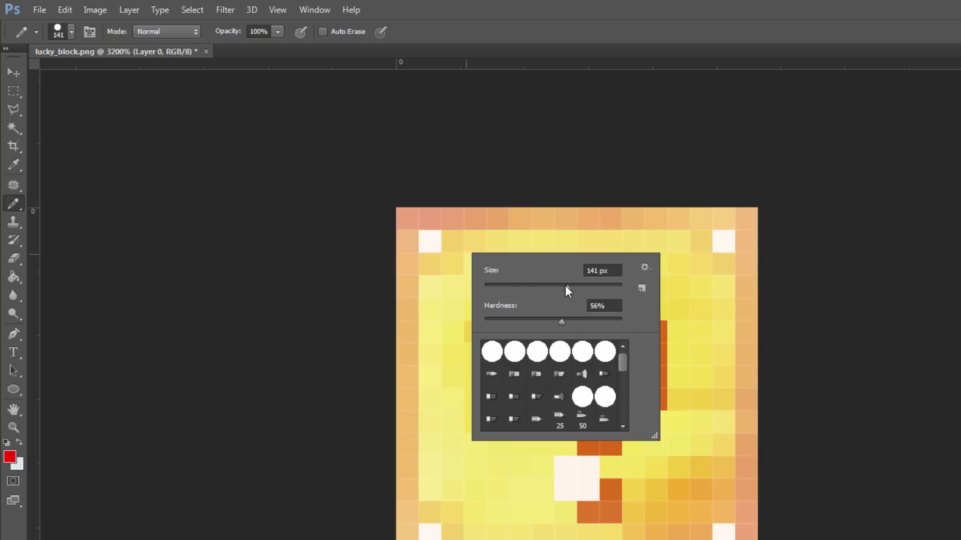
left_click_drag(567, 287, 472, 290)
left_click(620, 13)
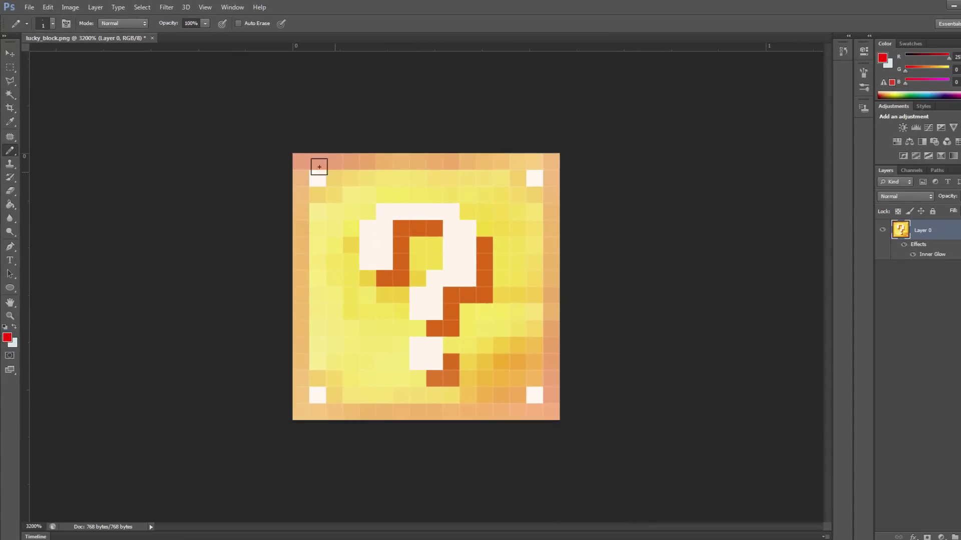
- Set the foreground colour to pure red (f30000) and undo the inner glow
left_click(883, 59)
left_click_drag(685, 76, 584, 77)
left_click(659, 203)
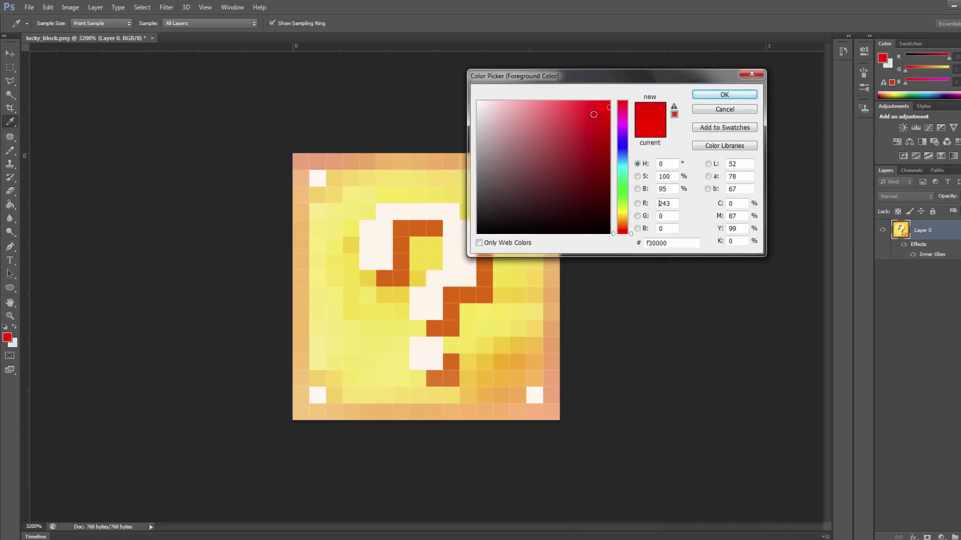
left_click_drag(593, 114, 610, 103)
left_click(722, 93)
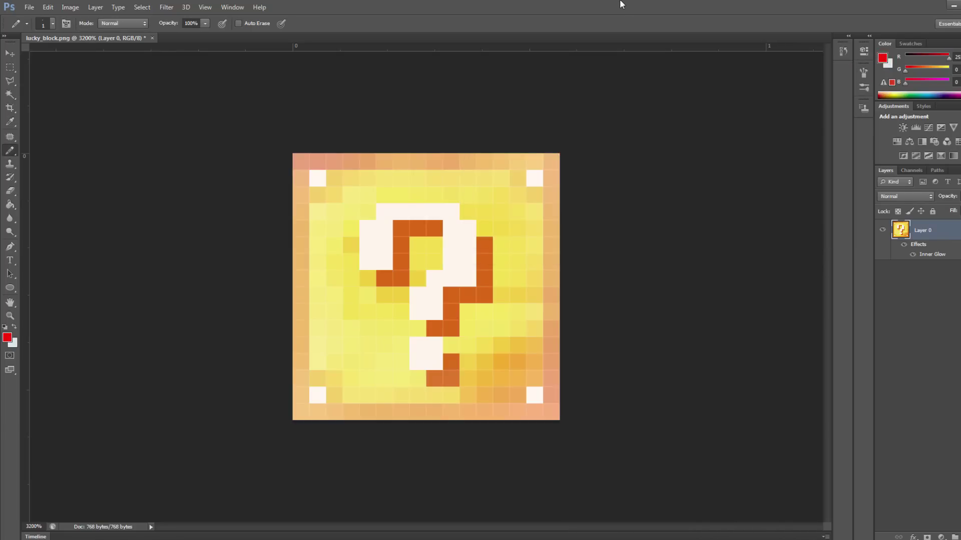
key("ctrl+z")
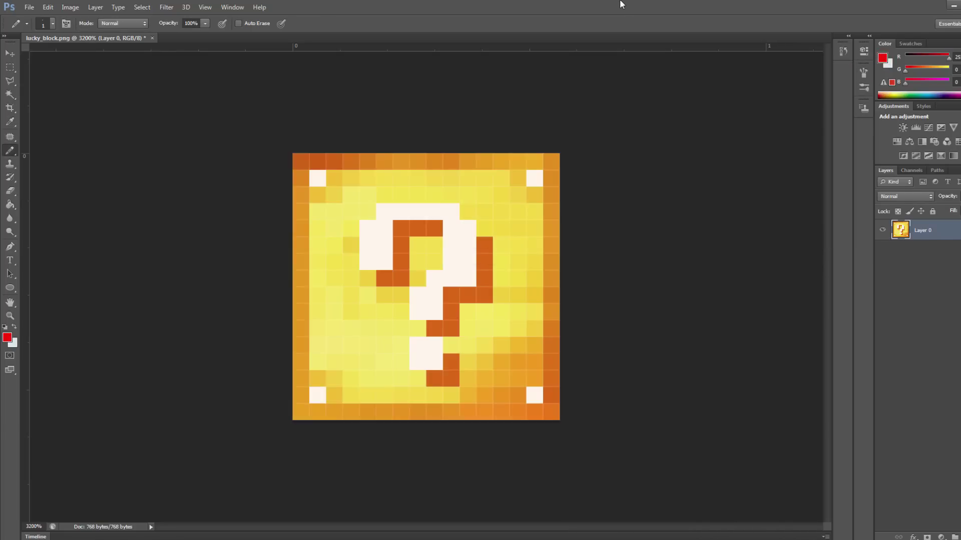
- Pencil red pixel lines along the block's top, bottom and left edges
left_click(336, 182)
left_click(350, 182)
left_click_drag(367, 181, 495, 177)
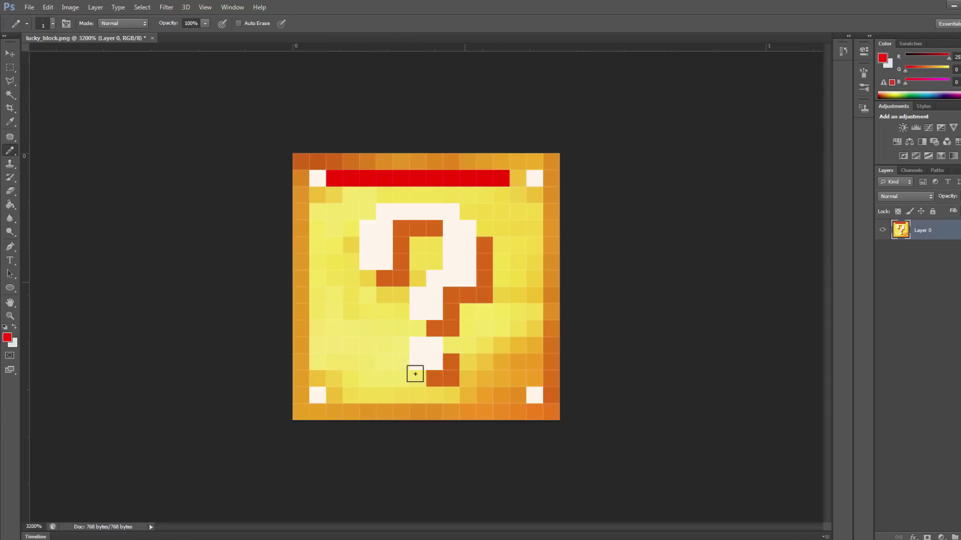
left_click_drag(335, 394, 519, 395)
left_click_drag(333, 186, 333, 378)
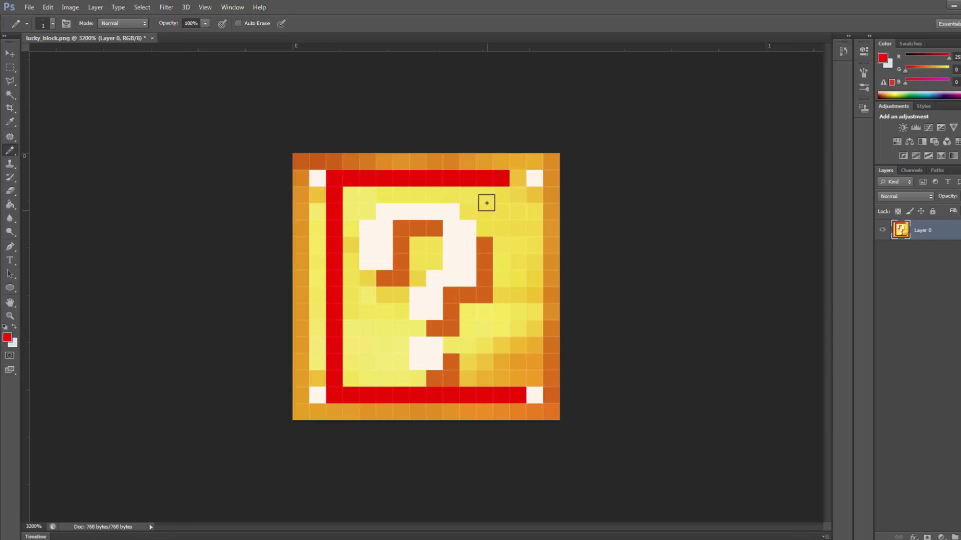
left_click(518, 178)
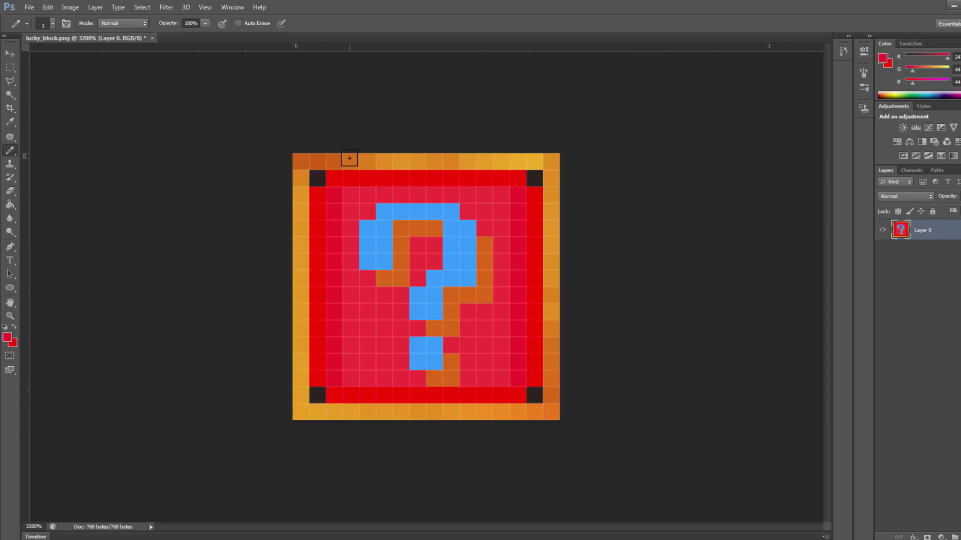
- Save the edited lucky_block.png over the original with File > Save
double_click(385, 13)
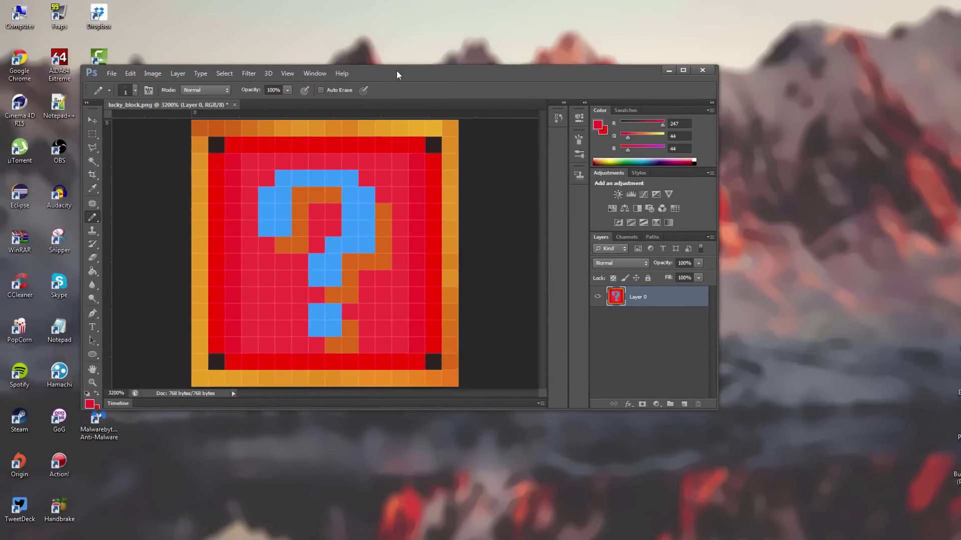
double_click(500, 78)
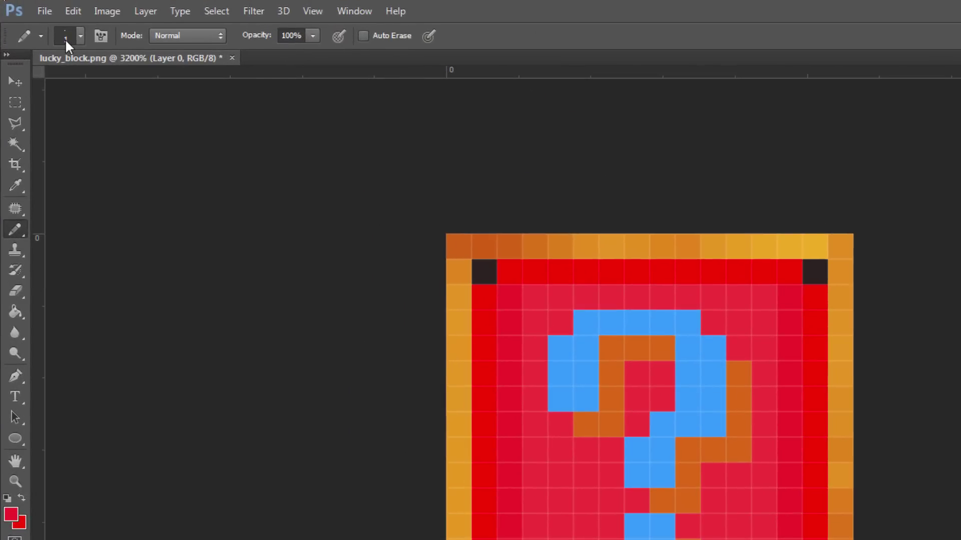
left_click(42, 11)
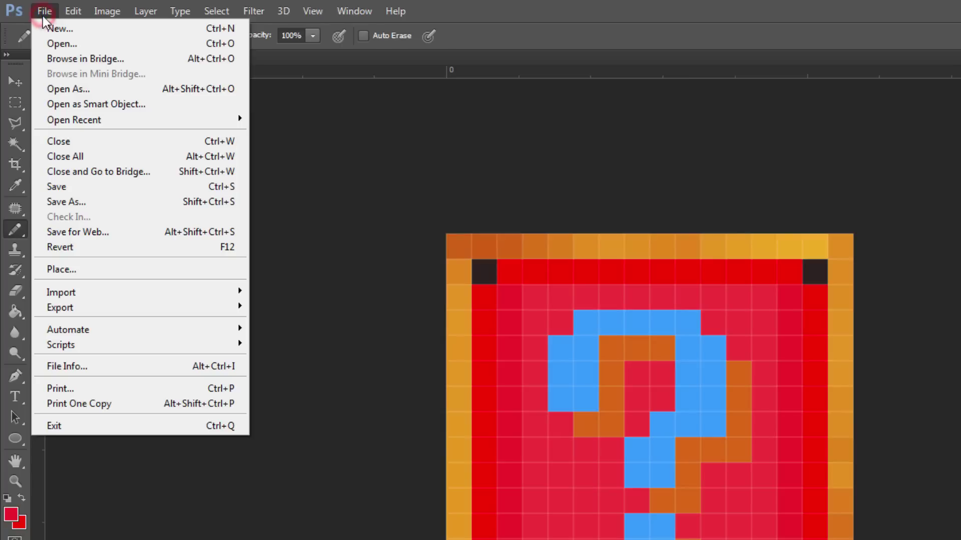
left_click(65, 185)
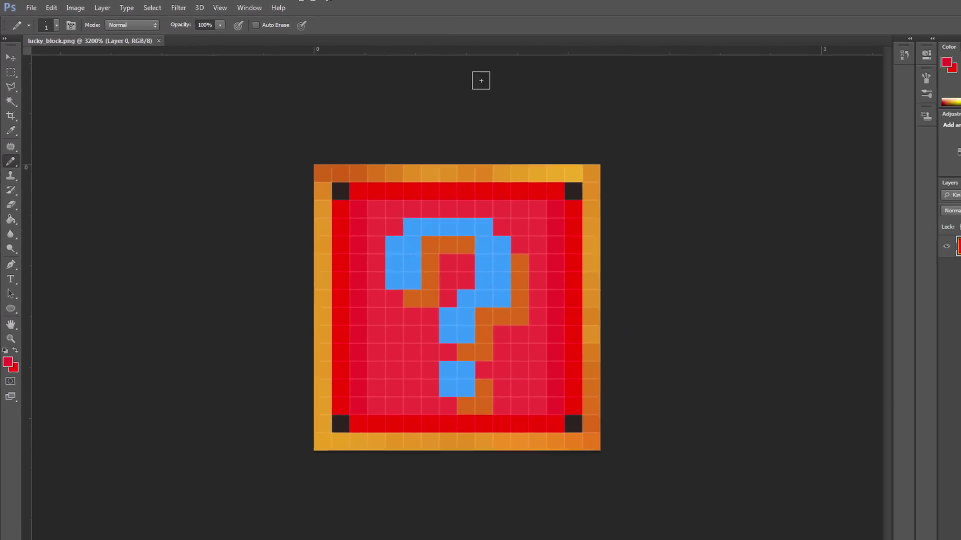
double_click(703, 3)
double_click(443, 79)
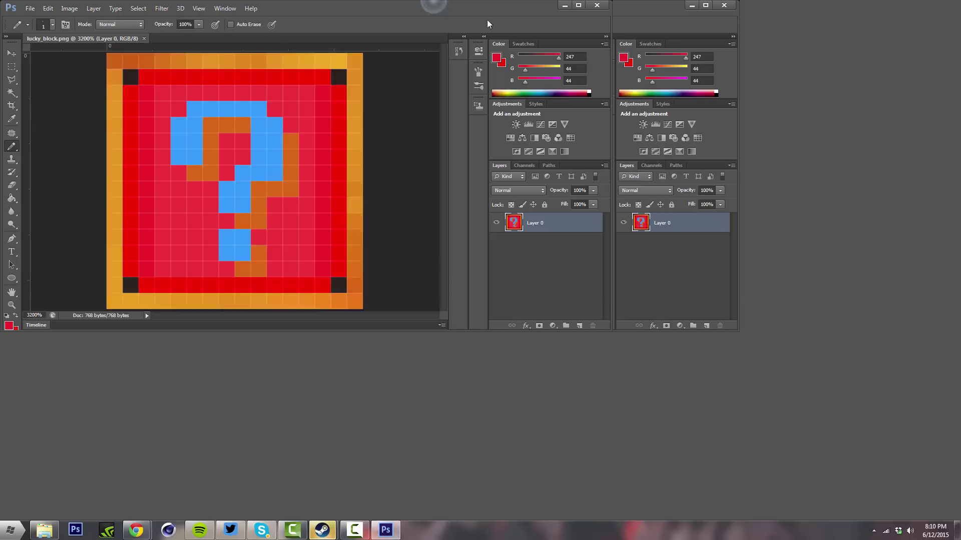
- Quit Photoshop and bring back the zip's blocks folder in Explorer
key("alt+F4")
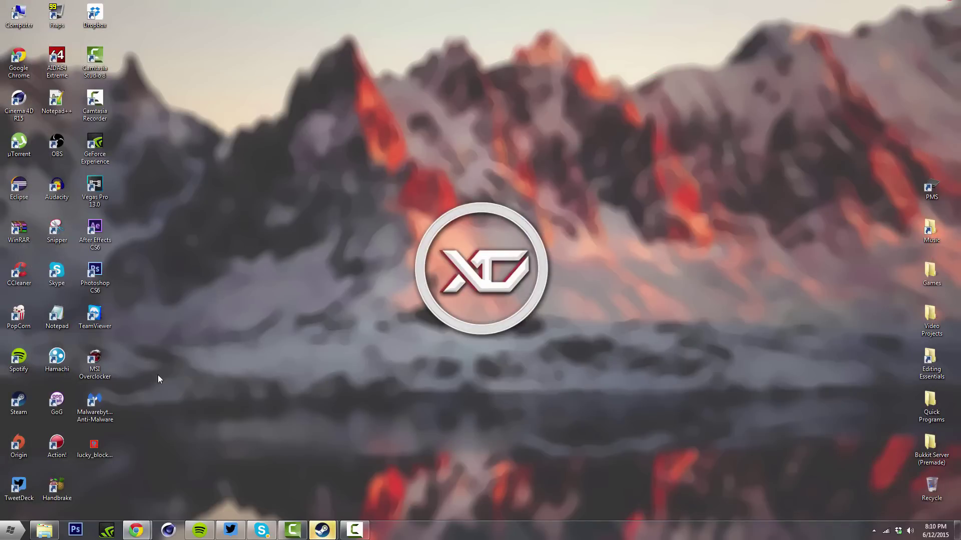
left_click_drag(94, 443, 207, 318)
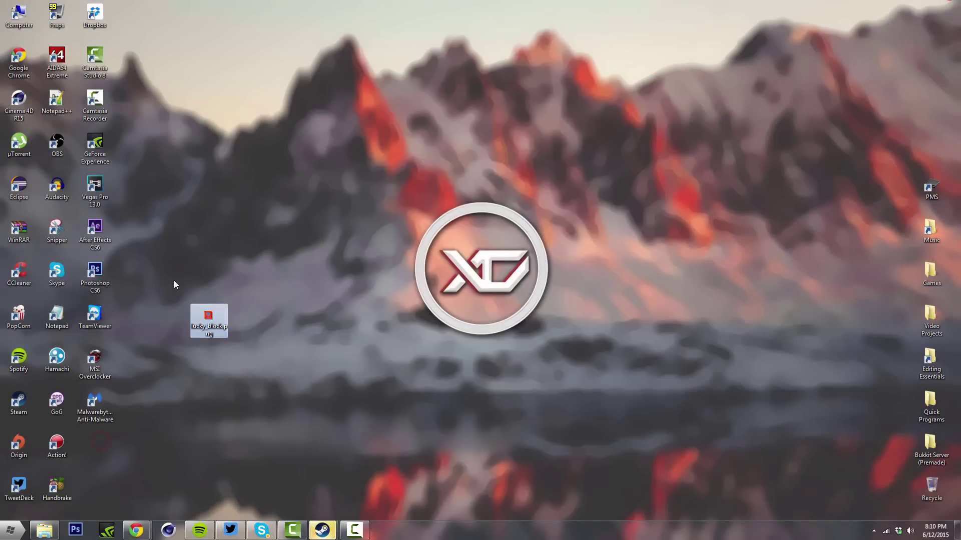
left_click(281, 368)
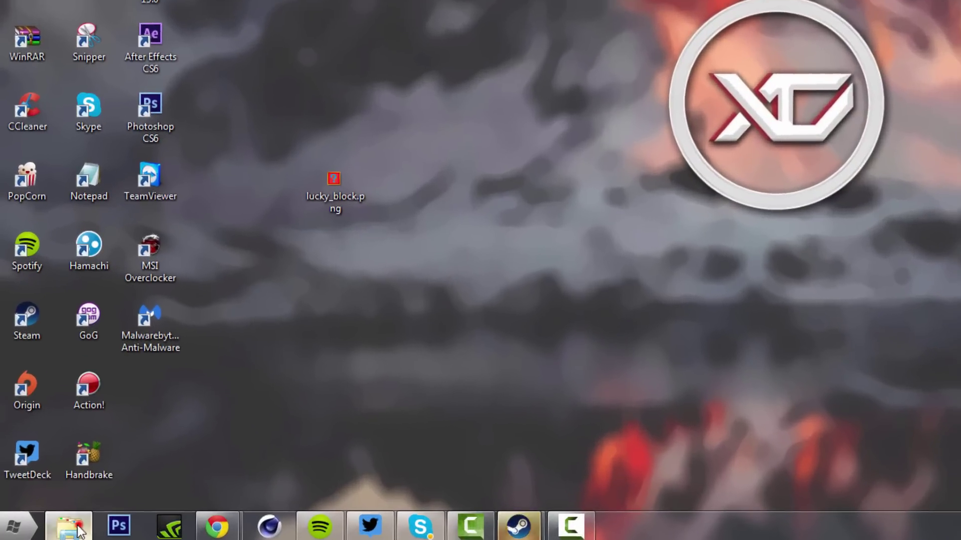
left_click(75, 529)
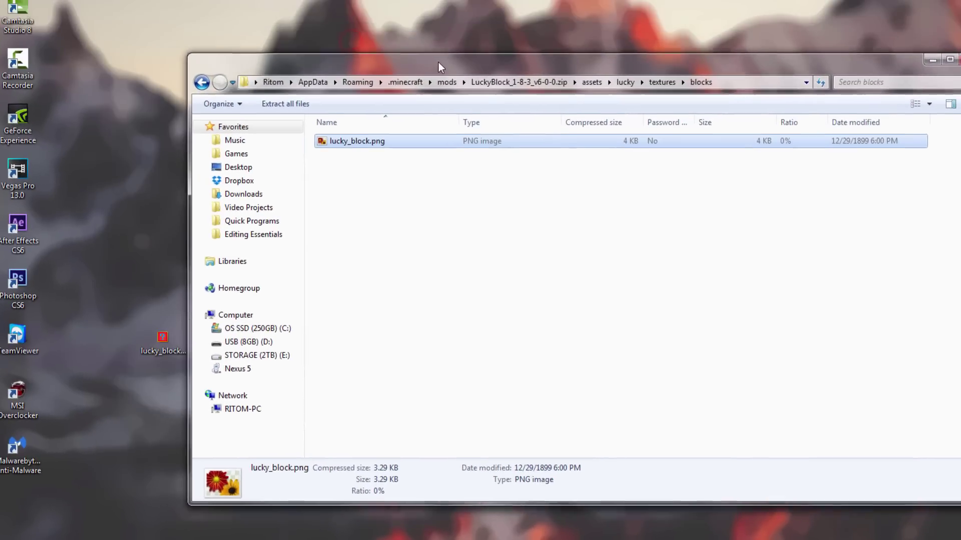
left_click_drag(438, 67, 439, 63)
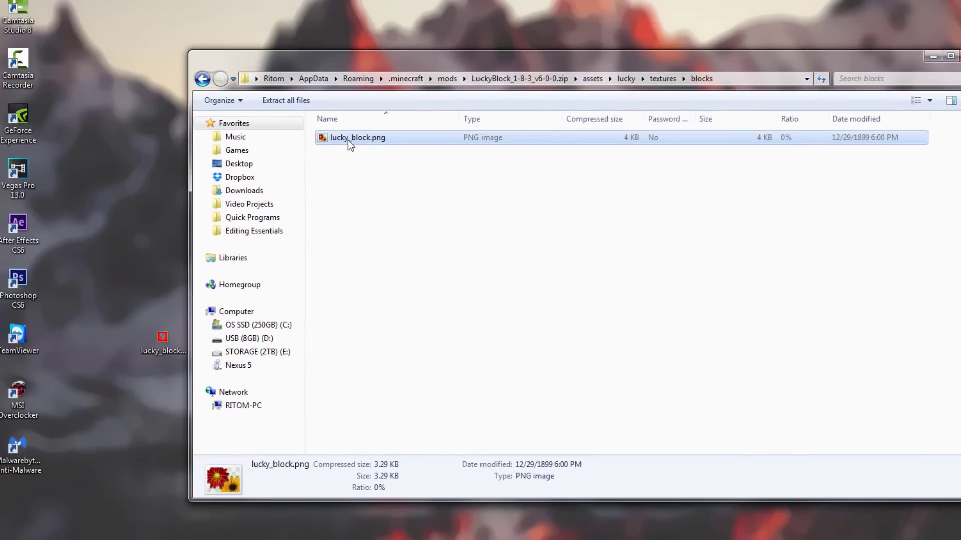
left_click_drag(332, 145, 362, 143)
- Delete the original lucky_block.png from the zip and drag the edited copy in
right_click(391, 138)
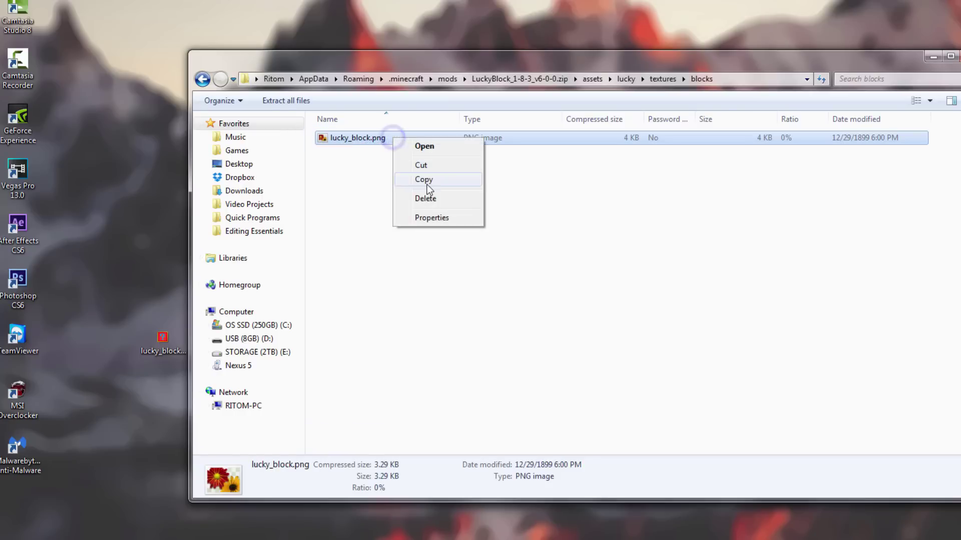
left_click(351, 171)
left_click(362, 141)
key("Delete")
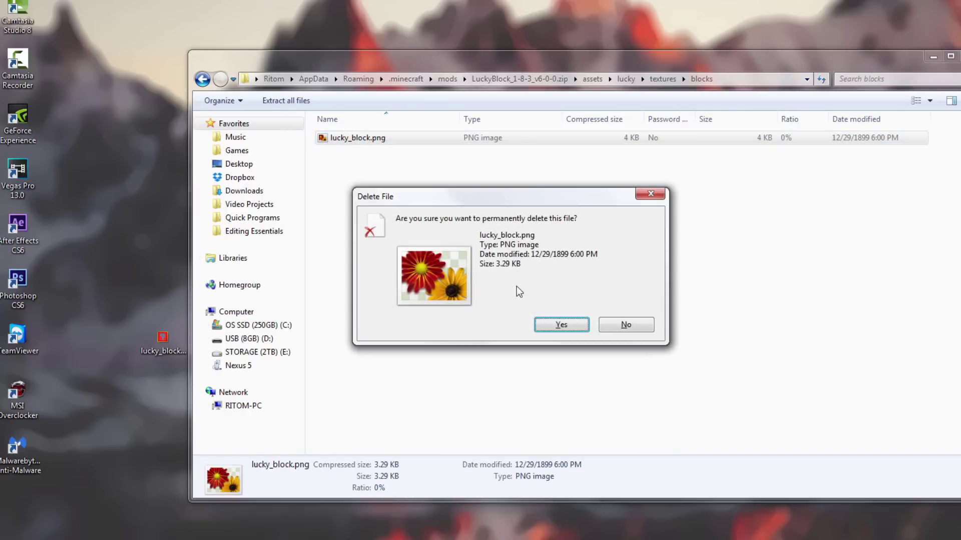
left_click(556, 326)
left_click_drag(97, 282, 444, 266)
double_click(353, 139)
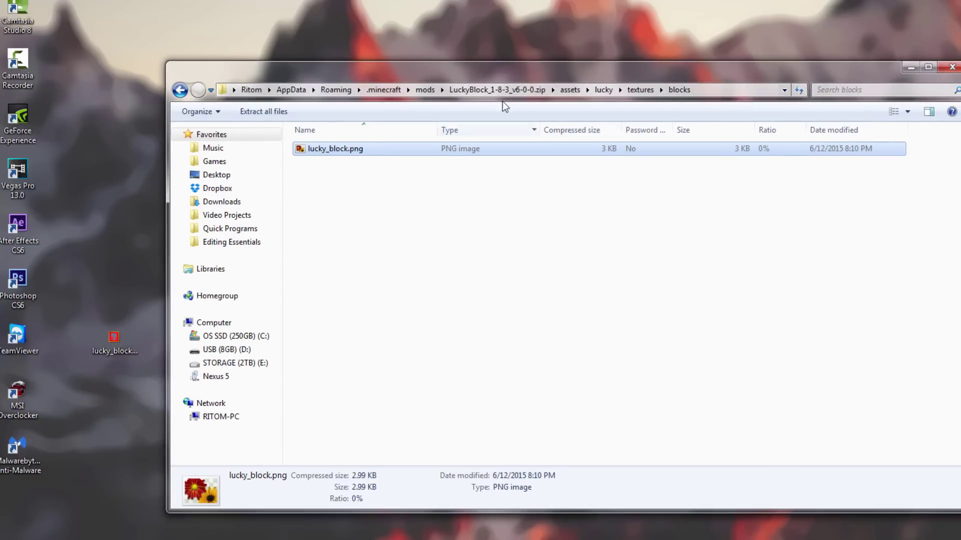
- Close the file browser and launch Minecraft from the shortcut in the Games folder
left_click(952, 66)
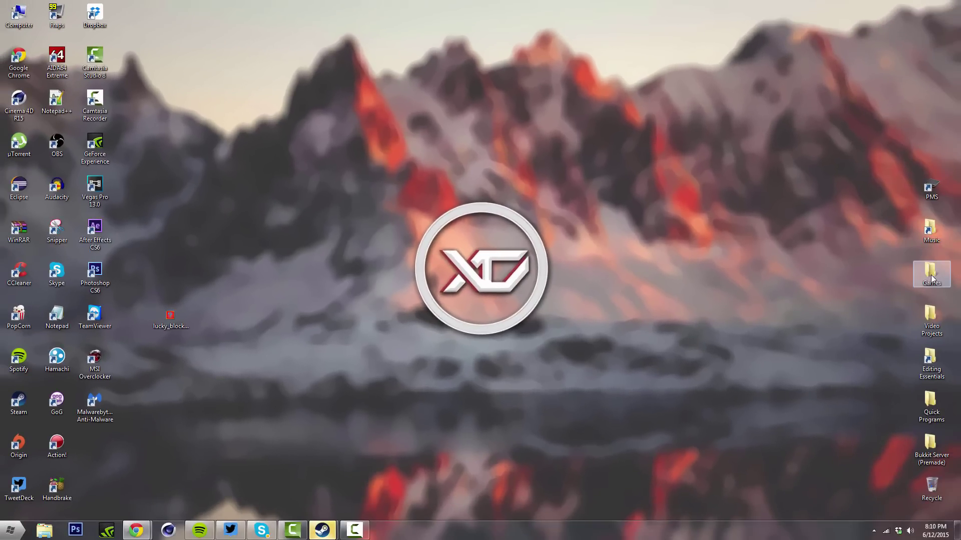
double_click(931, 274)
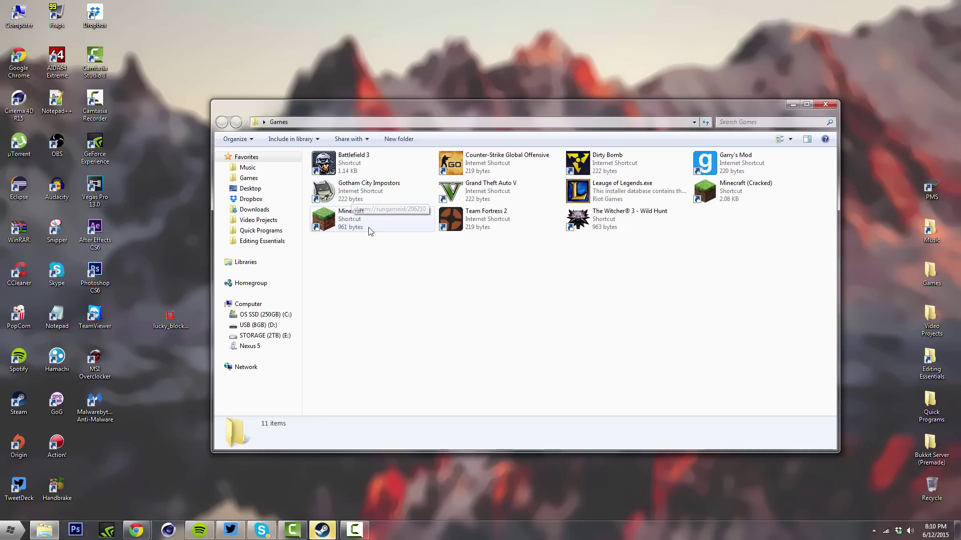
double_click(354, 220)
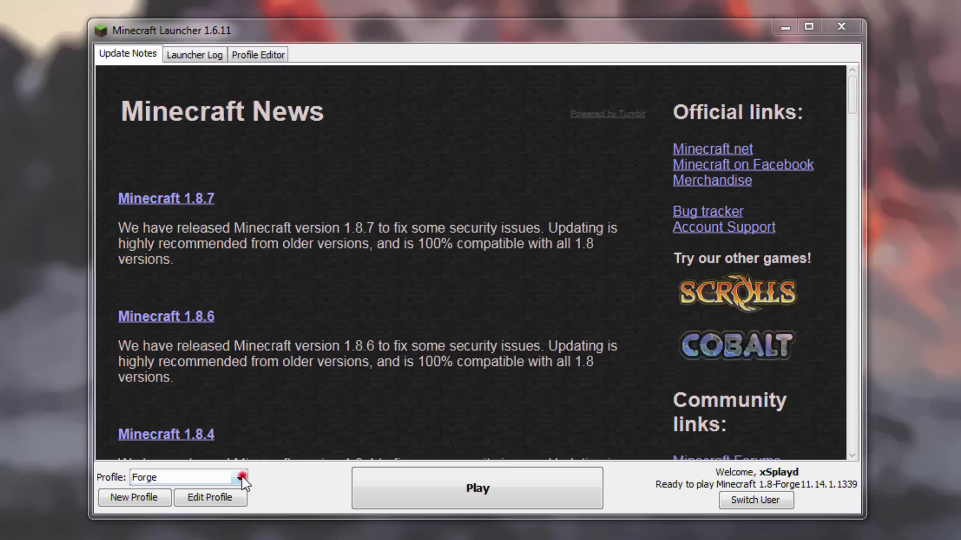
- Keep the Forge profile selected in the launcher and start the game
left_click(242, 478)
left_click(243, 479)
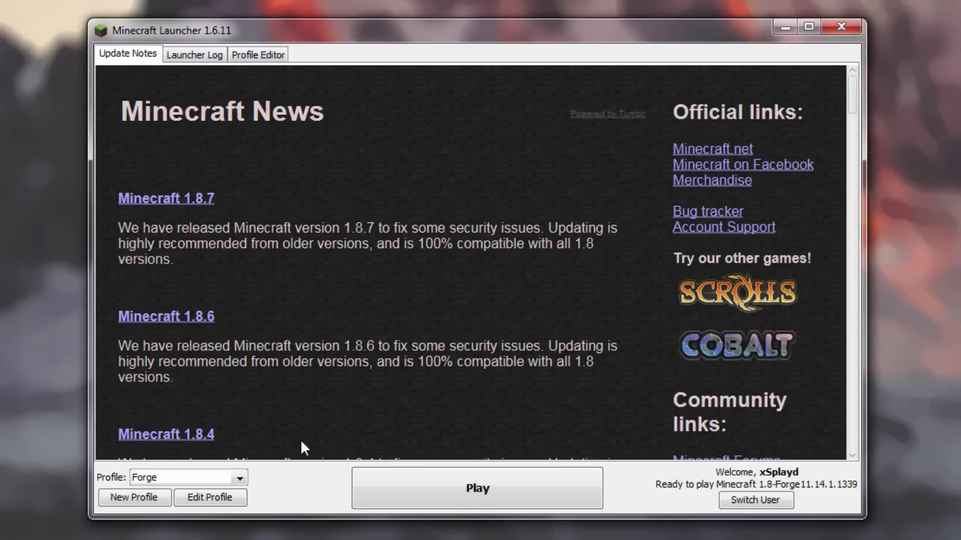
left_click(240, 479)
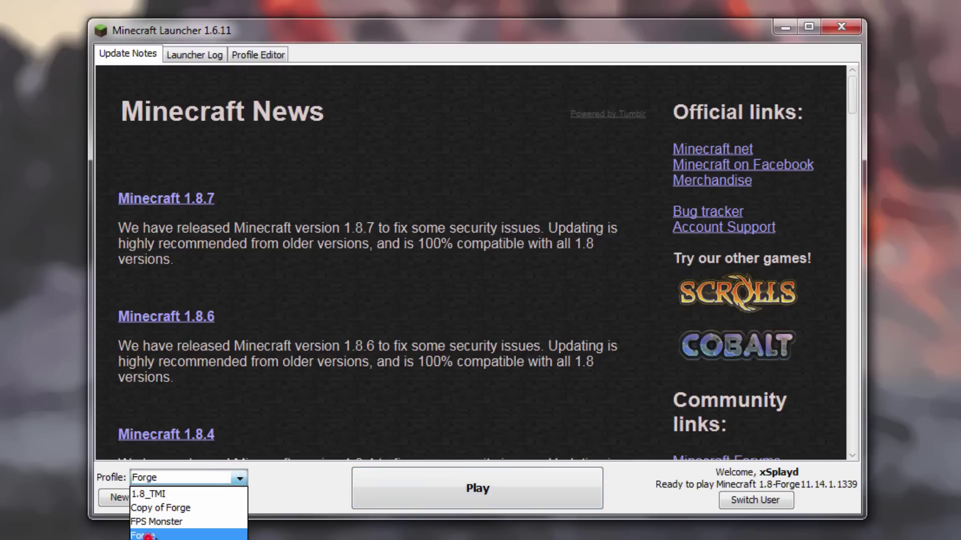
left_click(240, 479)
left_click(468, 488)
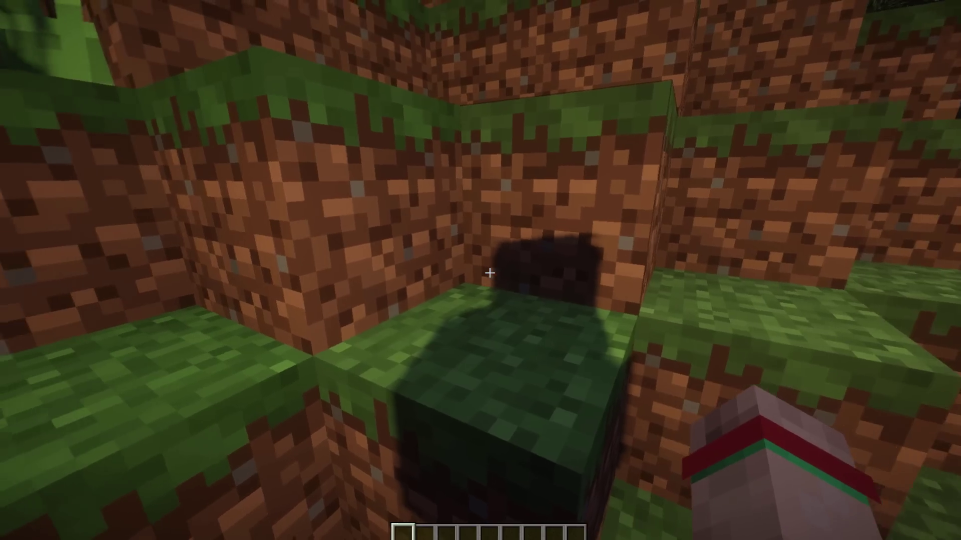
- Search the inventory for LUCKY and take a Lucky Block back into the world
type("e")
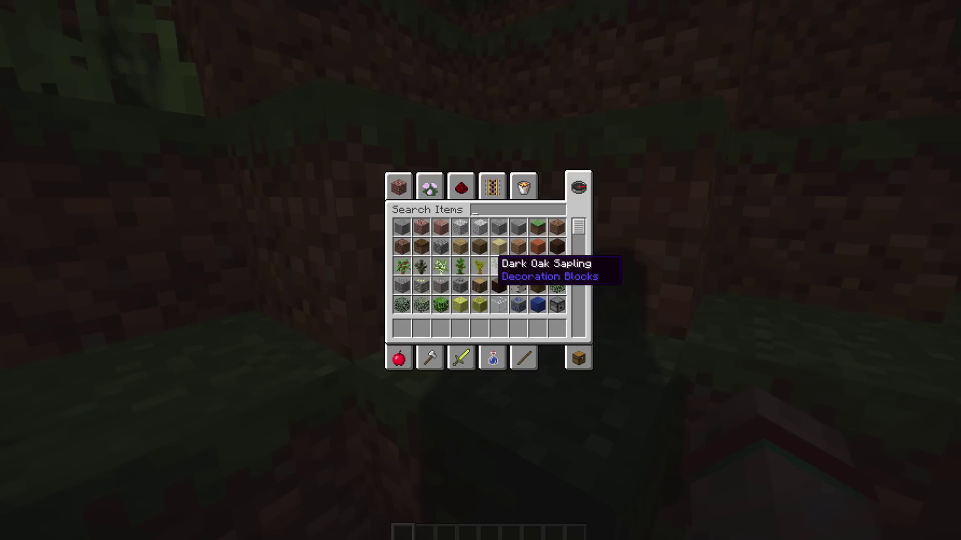
type("LUCKY")
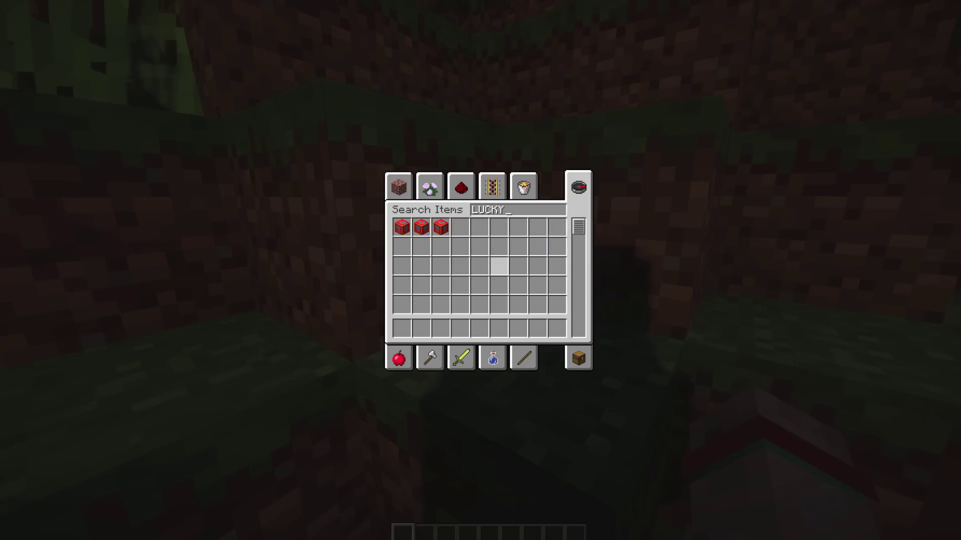
left_click(408, 232)
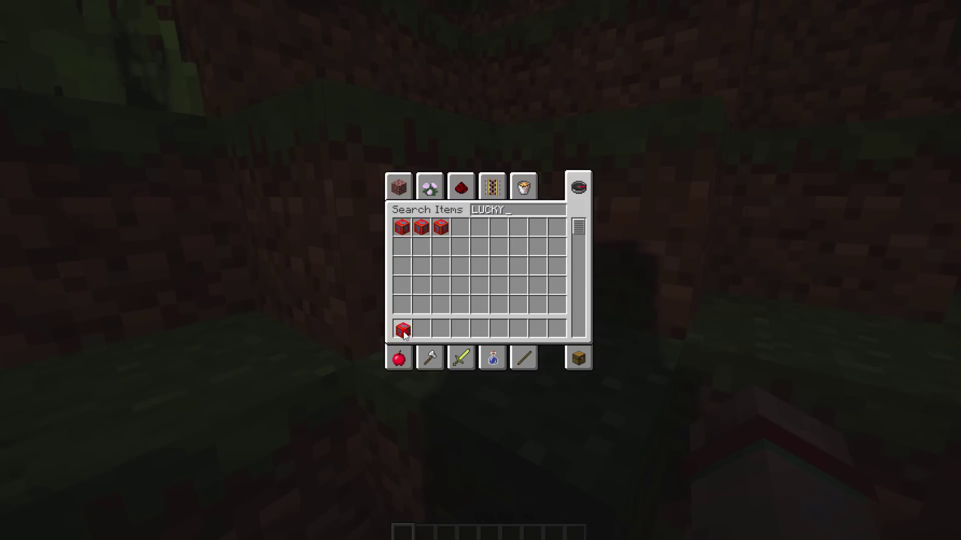
key("Escape")
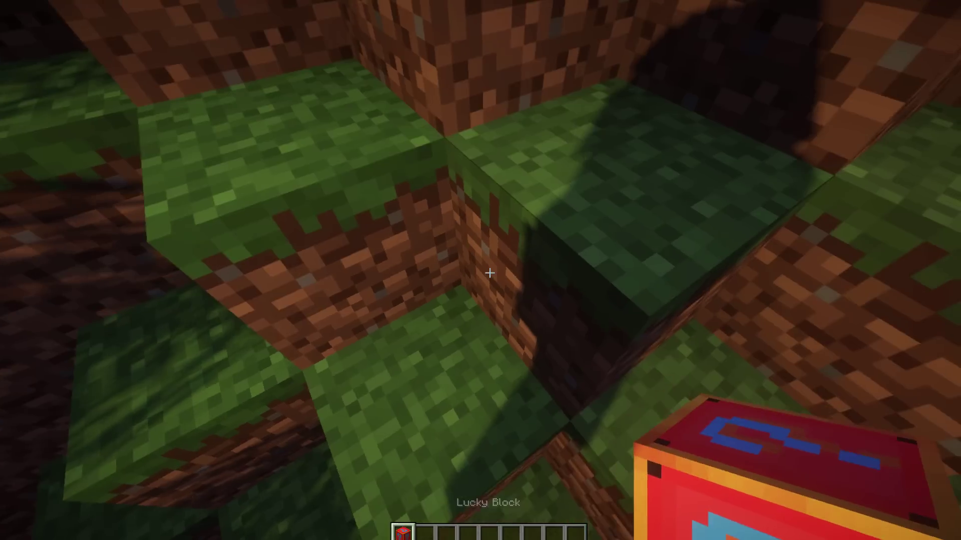
- Place the Lucky Block on the grass and walk around it to view the red texture
right_click(489, 273)
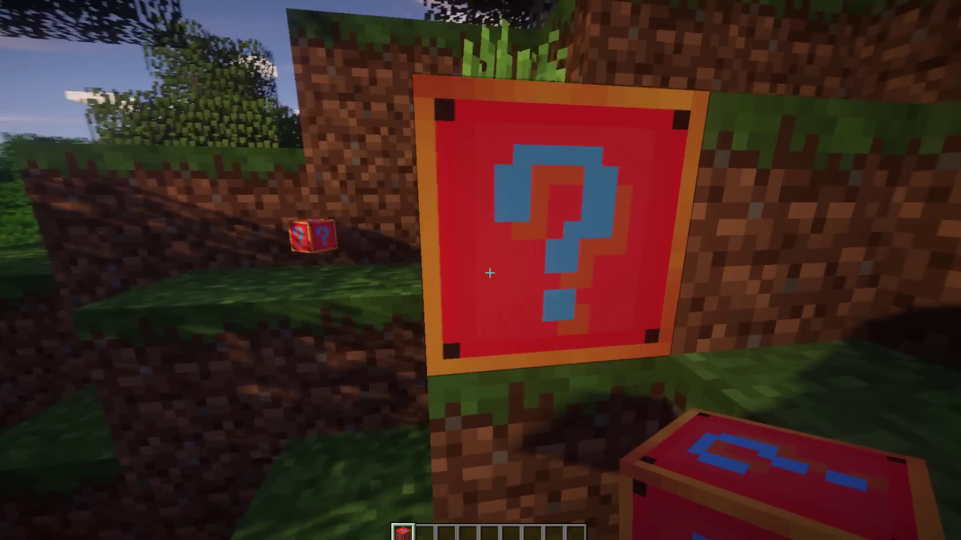
key("s")
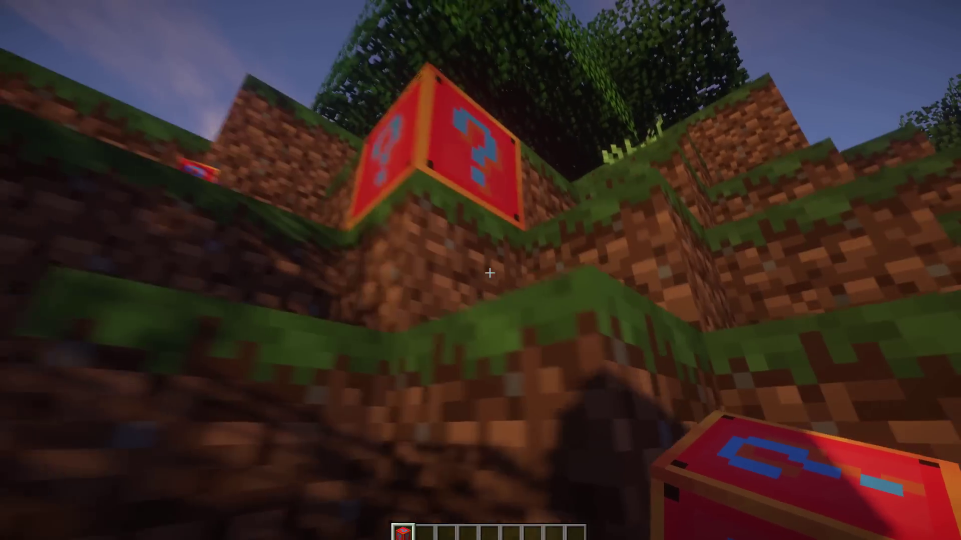
key("w")
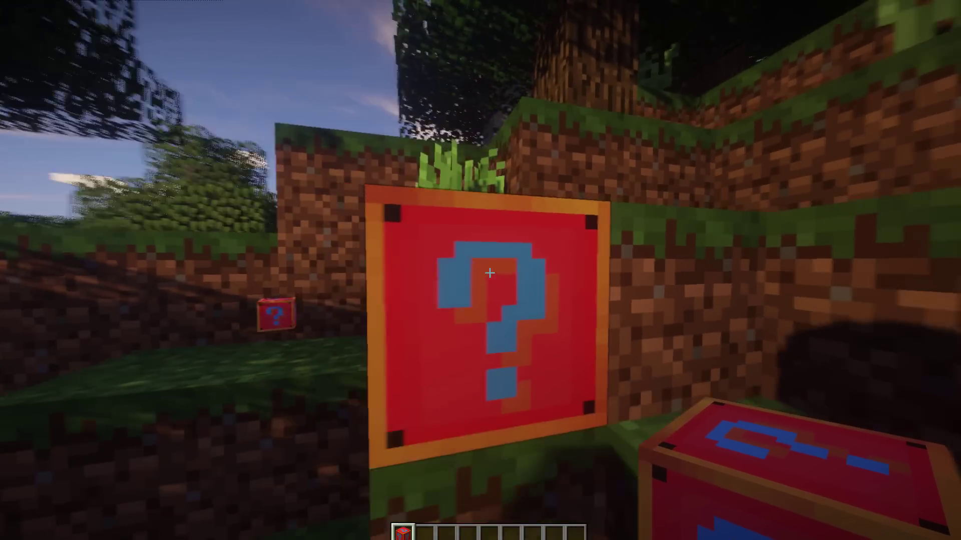
key("s")
key("a")
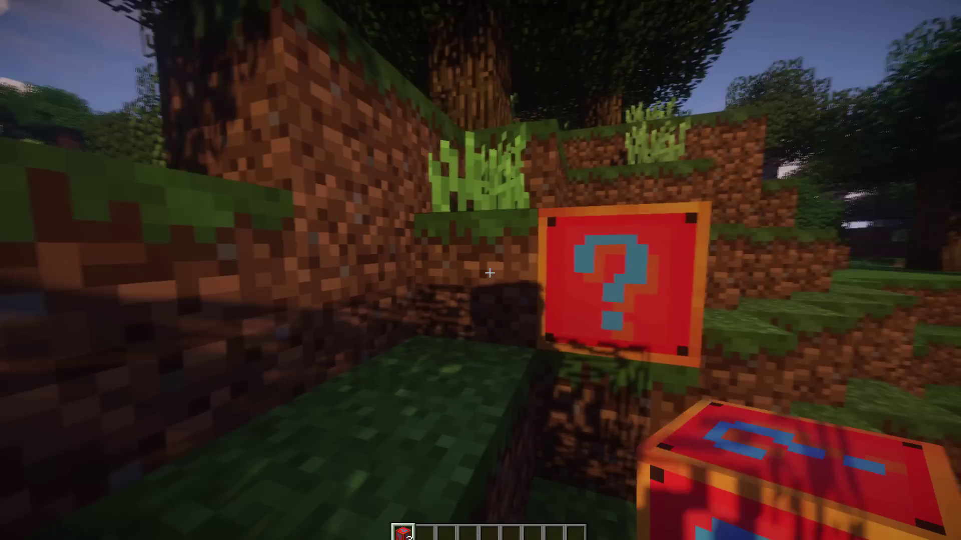